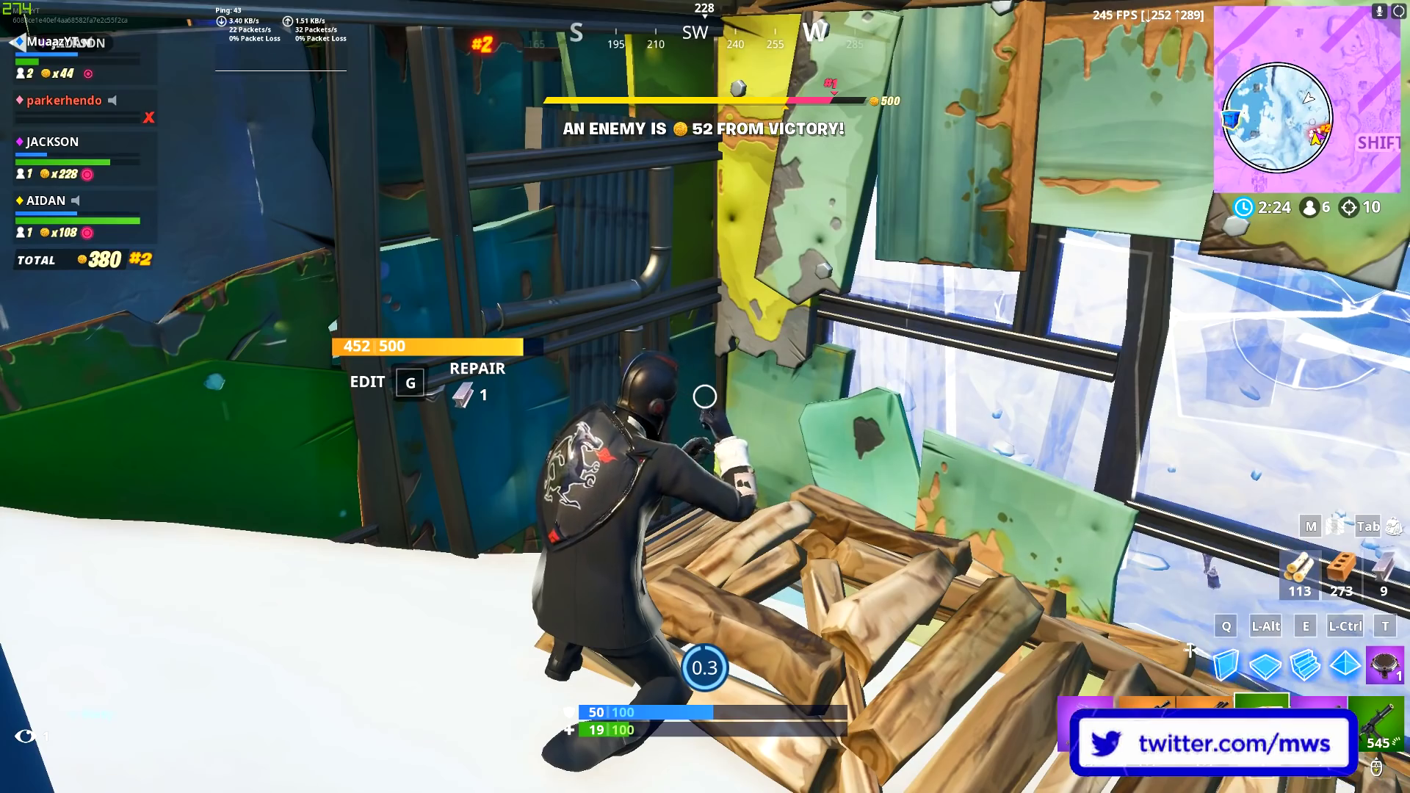
pyautogui.press('2')
pyautogui.press('r')
pyautogui.press('r')
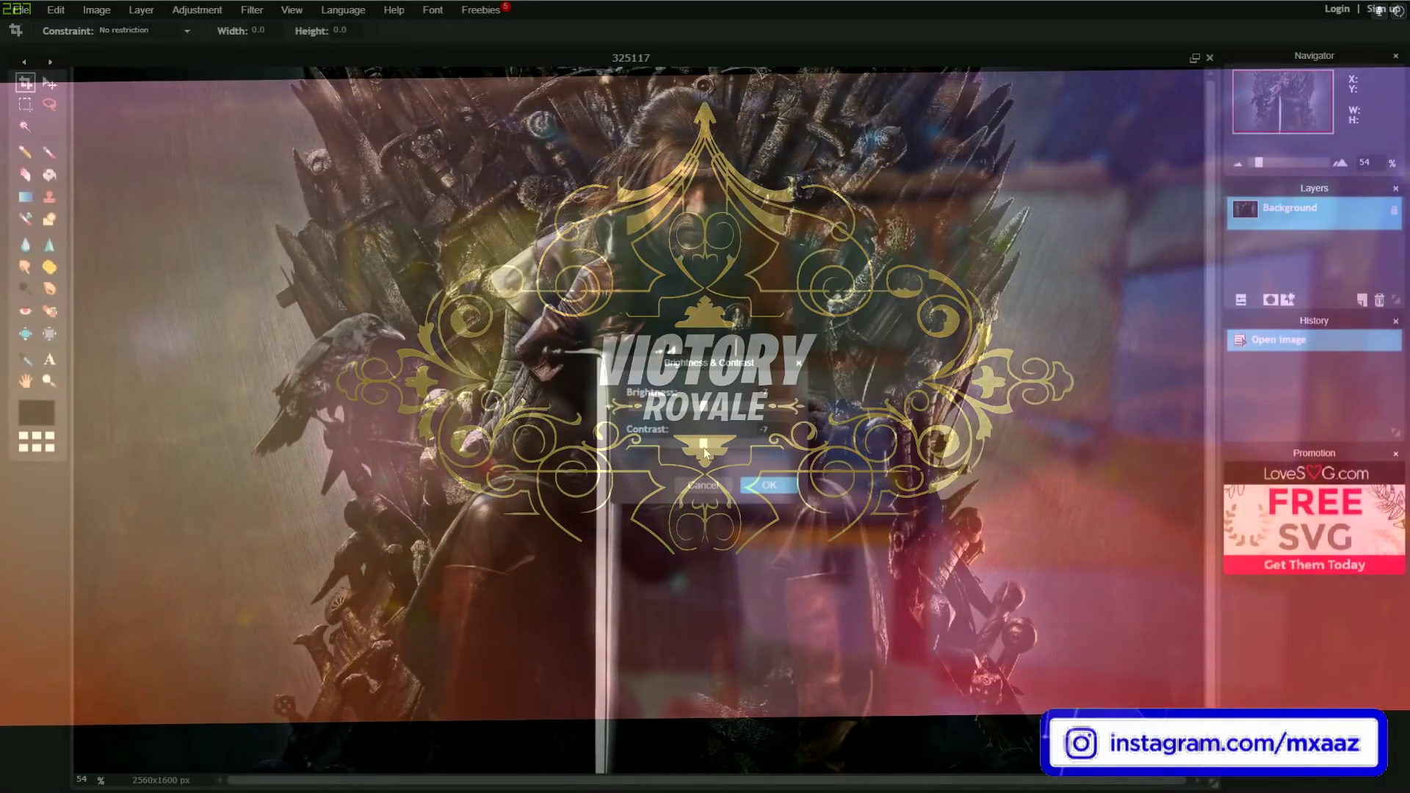
# In Pixlr Editor, apply a Brightness & Contrast adjustment to the background photo of the man on the throne.
pyautogui.moveTo(703, 448); pyautogui.dragTo(695, 444)
pyautogui.moveTo(703, 407); pyautogui.dragTo(700, 457)
pyautogui.click(769, 485)
# Apply a Hue & Saturation adjustment with hue -8, saturation 23 and lightness -10.
pyautogui.click(196, 10)
pyautogui.click(201, 48)
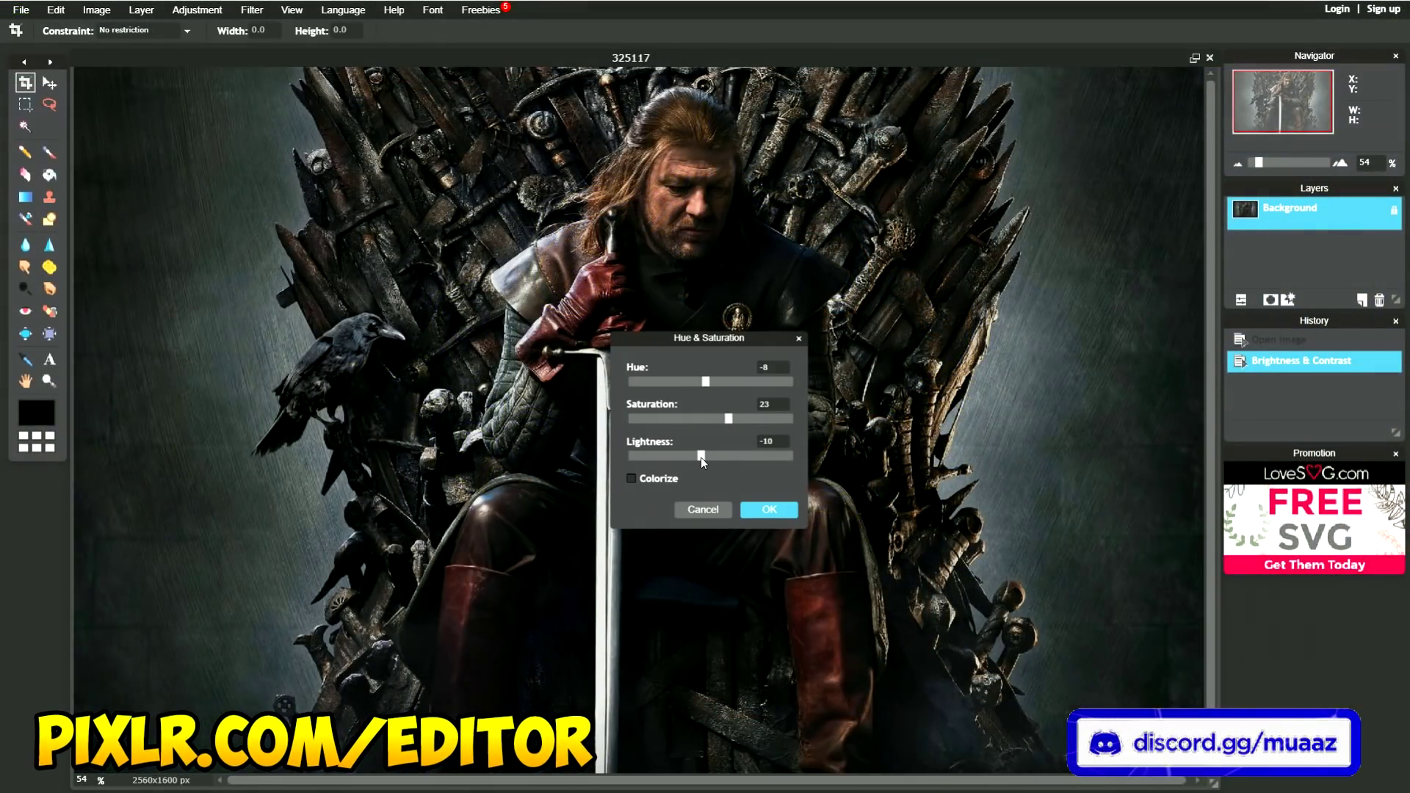
pyautogui.click(769, 509)
# Apply a Color vibrance adjustment to the background image.
pyautogui.click(197, 9)
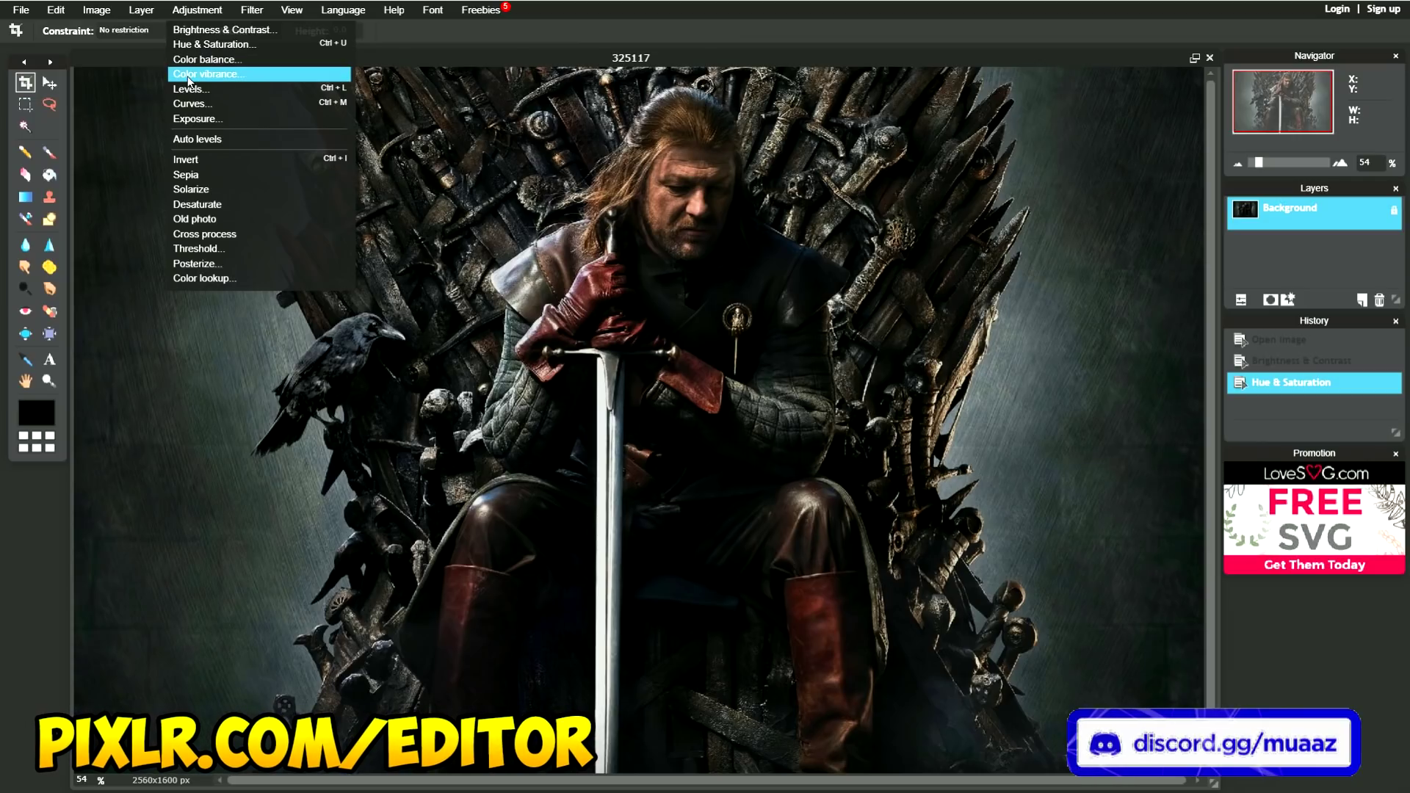
pyautogui.click(207, 73)
pyautogui.click(769, 419)
# Apply a Levels adjustment that slightly raises the output black level of the background image.
pyautogui.click(197, 10)
pyautogui.click(206, 81)
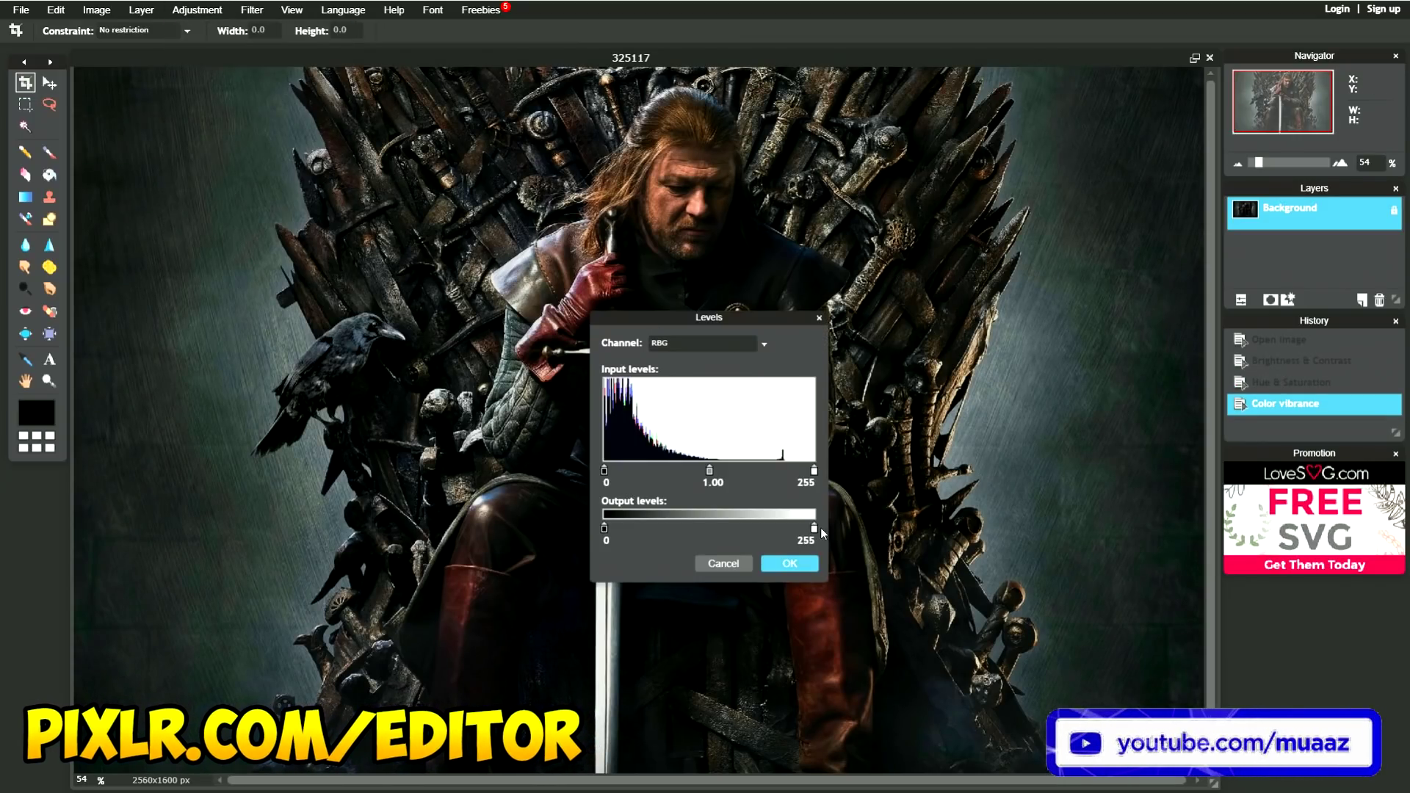
pyautogui.moveTo(605, 527); pyautogui.dragTo(612, 527)
pyautogui.click(782, 564)
# Try the Sepia adjustment on the background image and undo it.
pyautogui.click(196, 9)
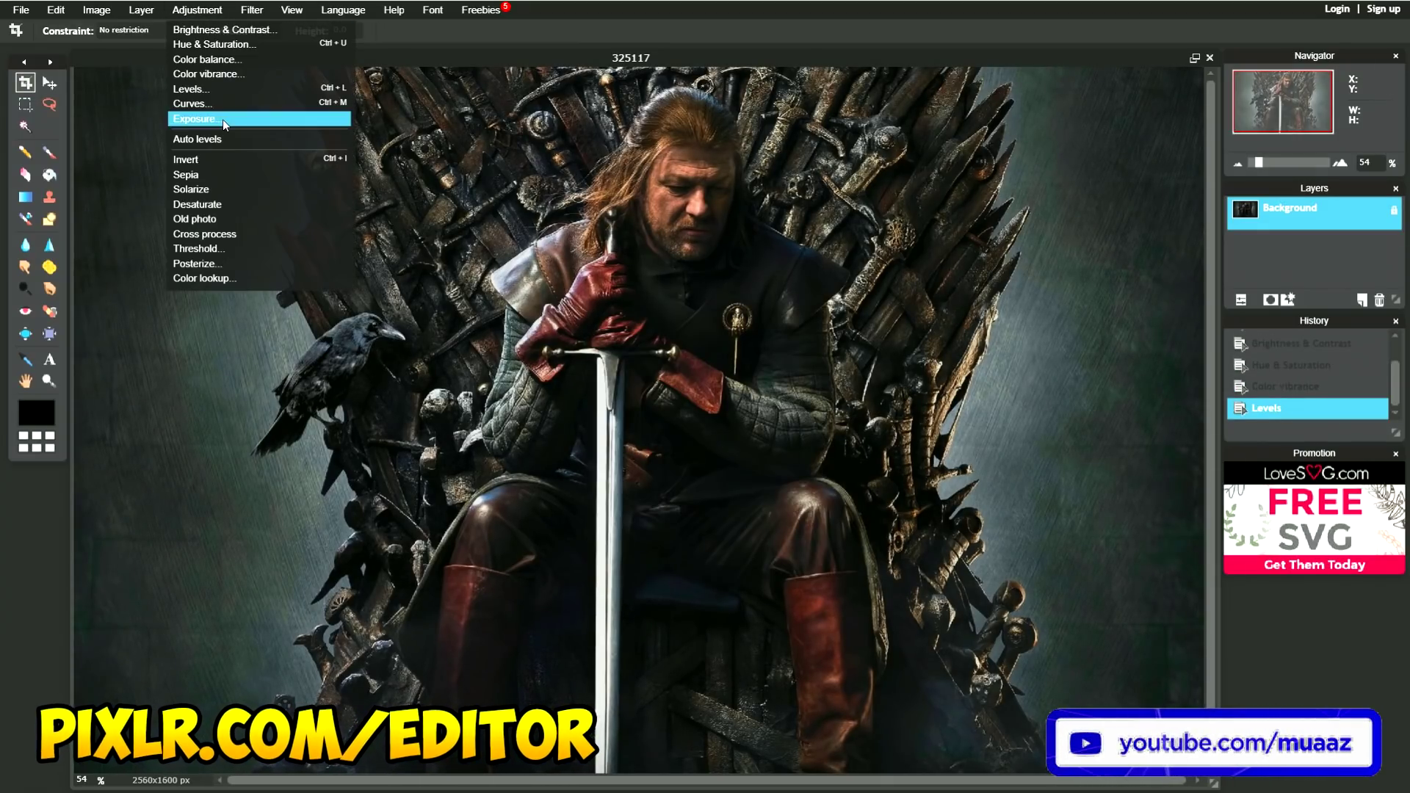
pyautogui.click(235, 175)
pyautogui.hotkey('ctrl', 'z')
# Apply a Gaussian blur with an amount of 34 to the background image.
pyautogui.click(197, 9)
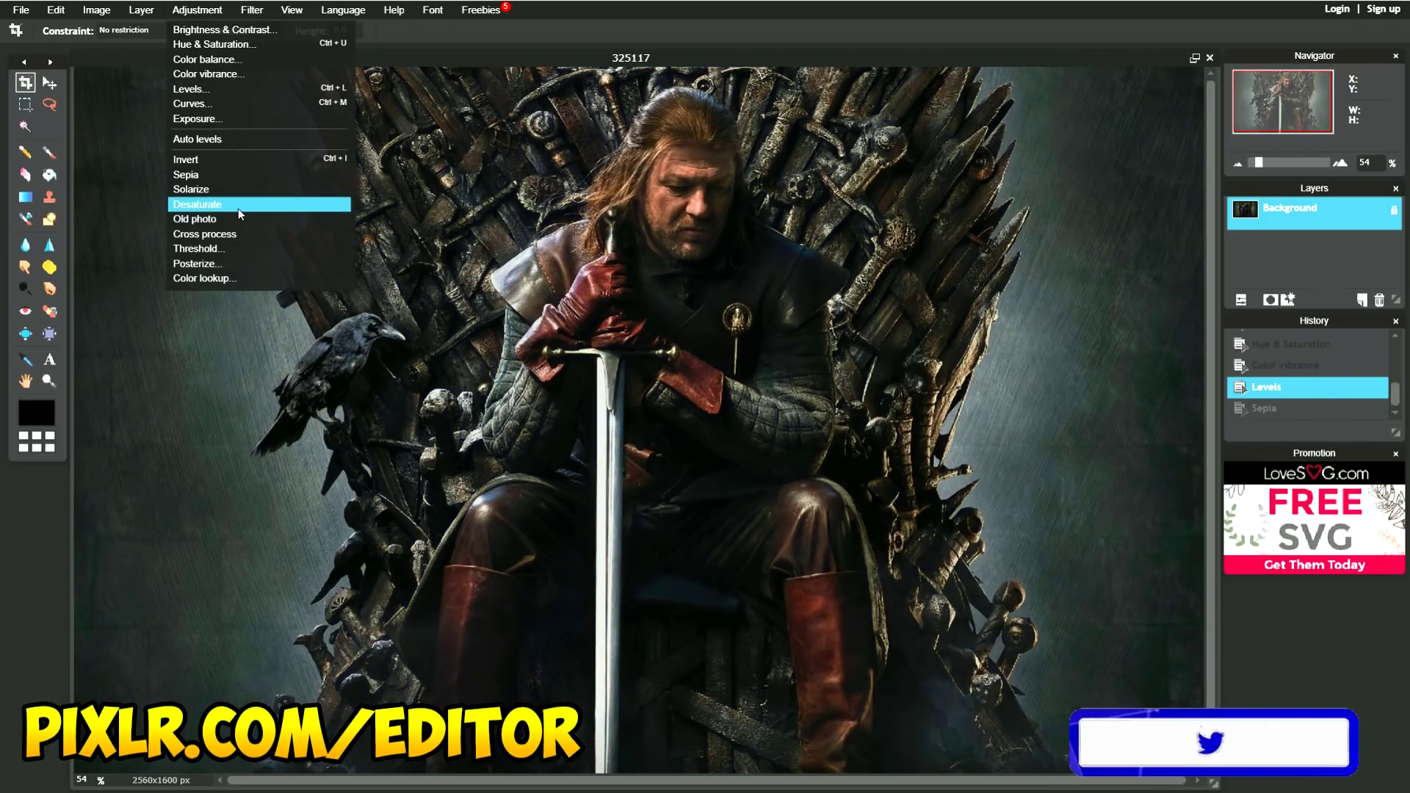
pyautogui.moveTo(248, 9)
pyautogui.click(273, 59)
pyautogui.moveTo(654, 381); pyautogui.dragTo(642, 381)
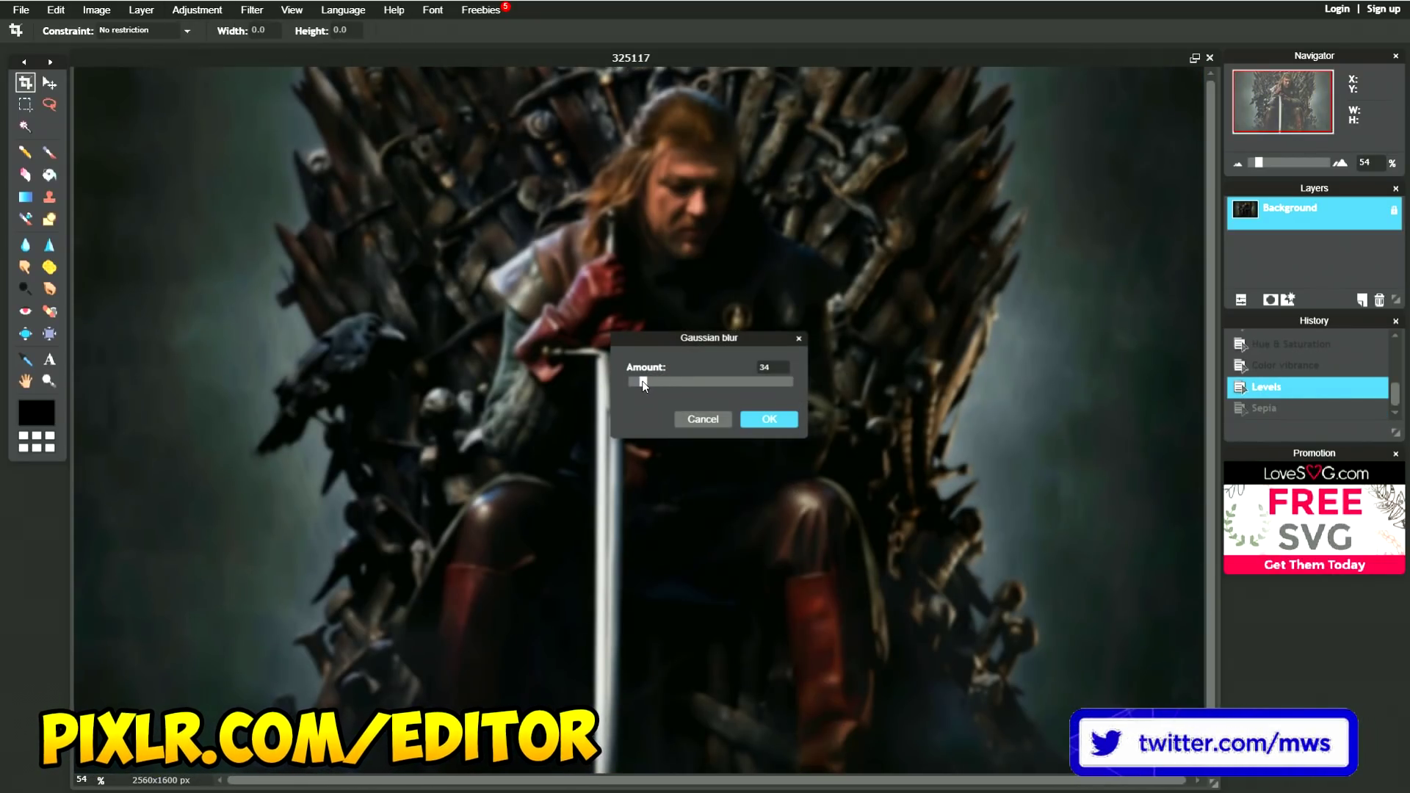
pyautogui.click(769, 419)
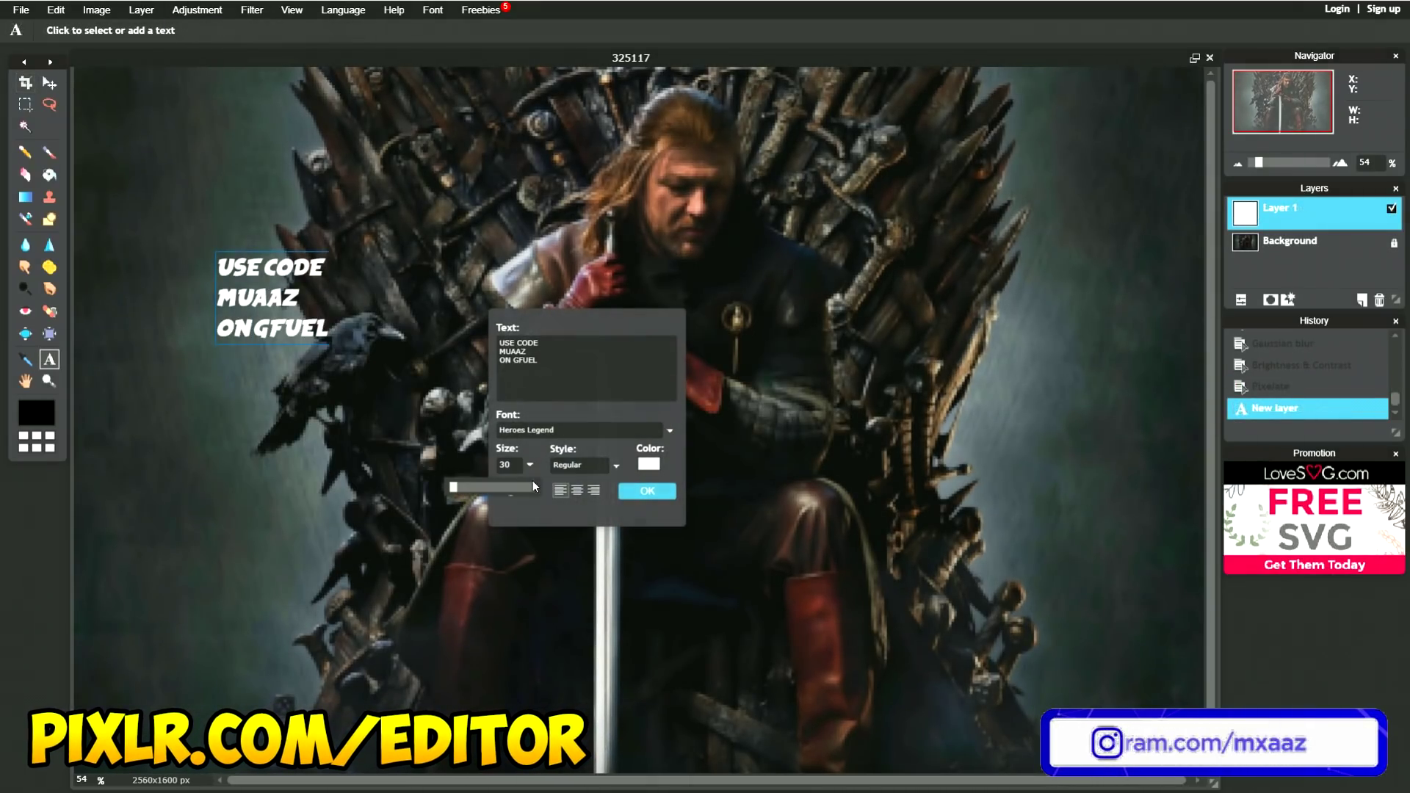
# Enlarge the "USE CODE MUAAZ ON GFUEL" text and move it lower on the image.
pyautogui.moveTo(454, 487)
pyautogui.mouseDown()
pyautogui.moveTo(490, 490)
pyautogui.moveTo(464, 492)
pyautogui.mouseUp()
pyautogui.click(637, 497)
pyautogui.click(49, 82)
pyautogui.moveTo(441, 411); pyautogui.dragTo(313, 447)
# Reopen the "USE CODE MUAAZ ON GFUEL" text for editing and slightly reduce its font size.
pyautogui.click(49, 359)
pyautogui.click(316, 386)
pyautogui.click(530, 465)
pyautogui.moveTo(465, 488); pyautogui.dragTo(462, 487)
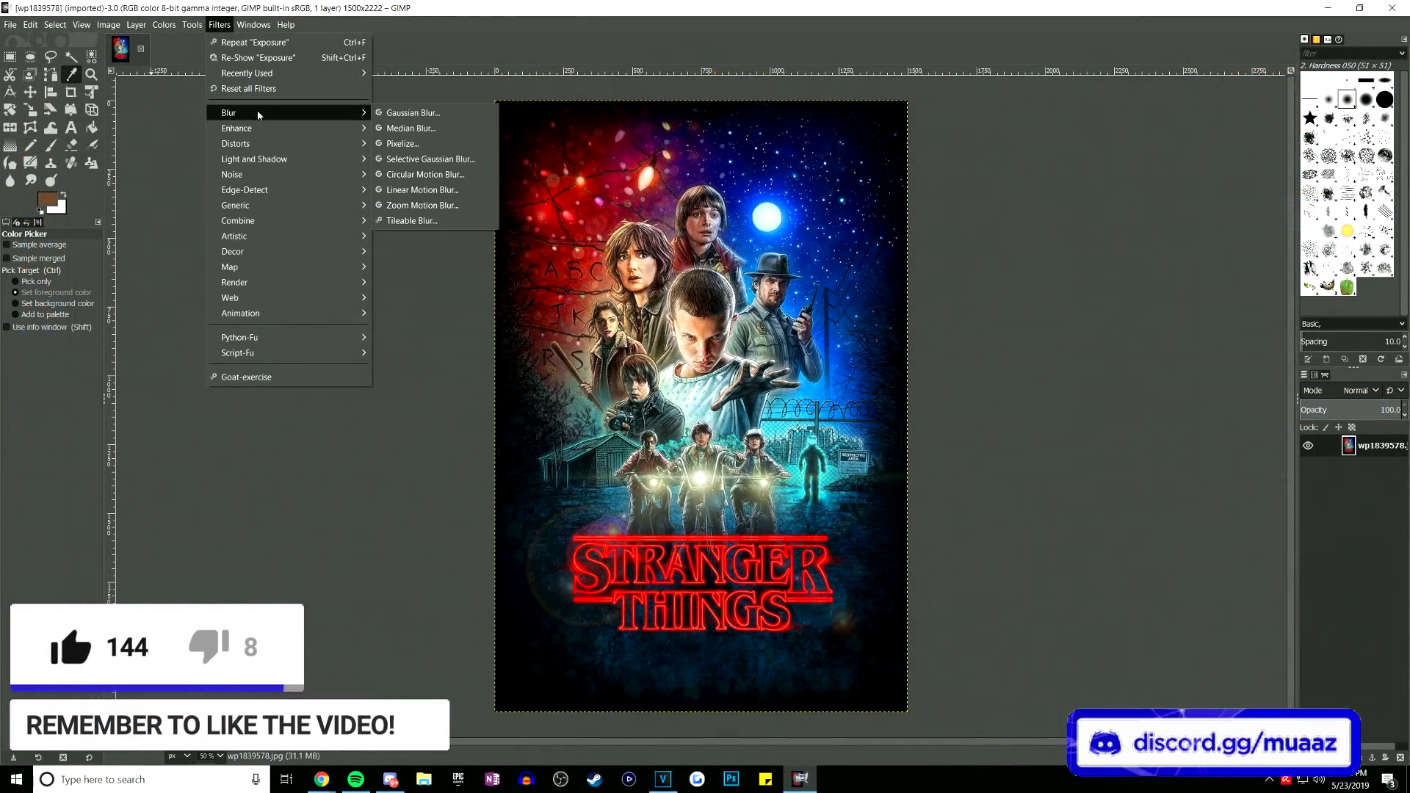
# In GIMP, apply a slight Gaussian Blur to the Stranger Things poster.
pyautogui.click(413, 112)
pyautogui.moveTo(144, 148); pyautogui.dragTo(146, 148)
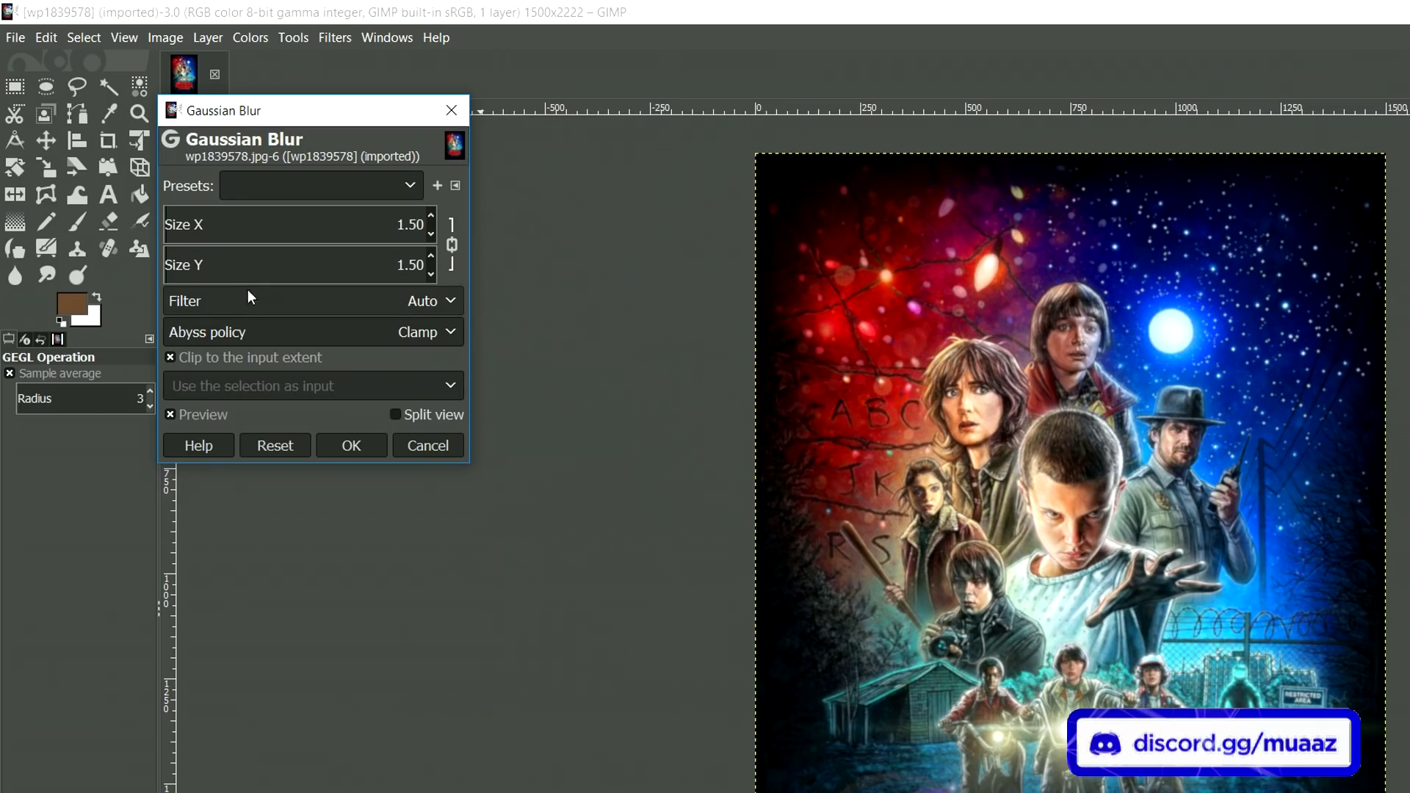
pyautogui.moveTo(224, 226); pyautogui.dragTo(166, 260)
pyautogui.click(351, 445)
# Increase the poster's color intensity with the Saturation adjustment.
pyautogui.click(206, 38)
pyautogui.moveTo(165, 44)
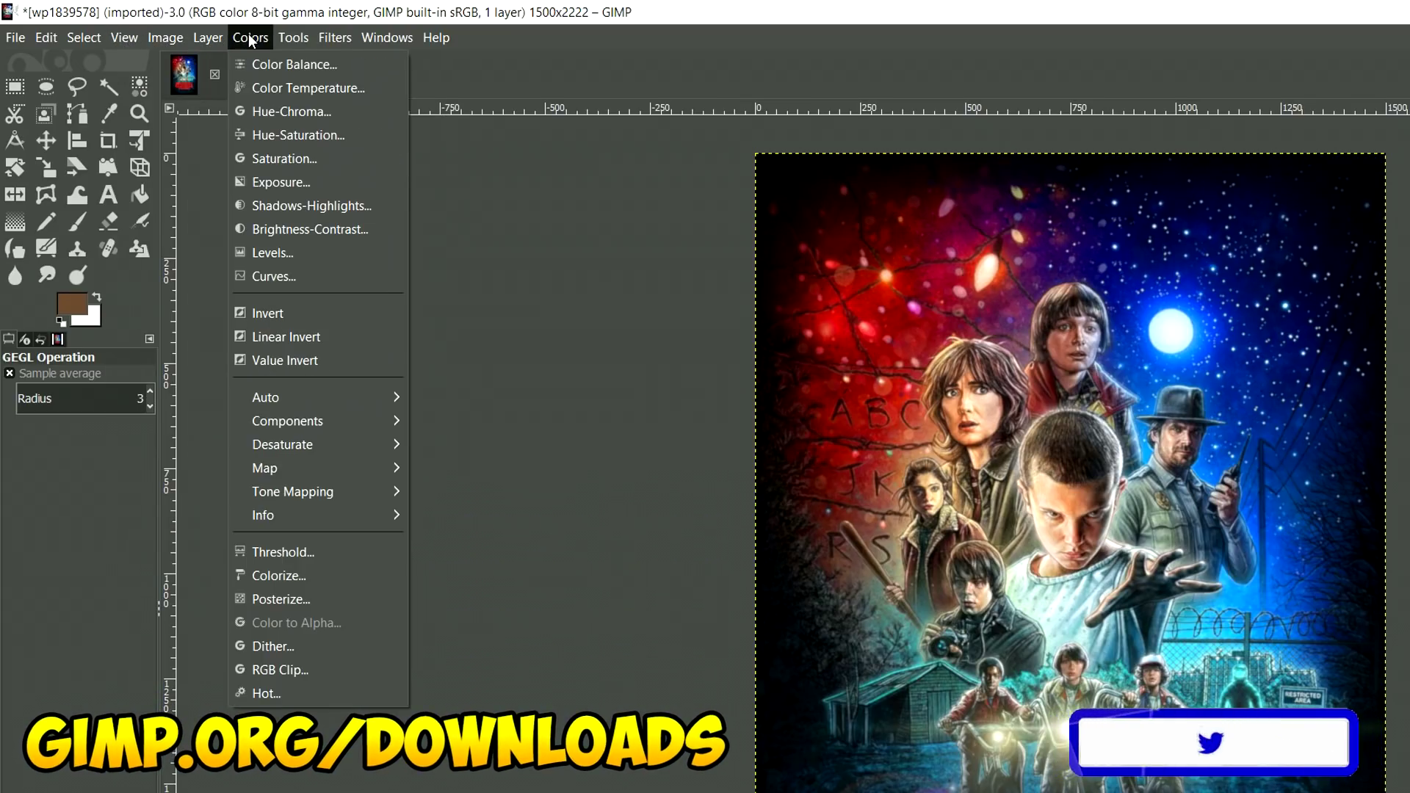
pyautogui.click(298, 158)
pyautogui.moveTo(294, 228); pyautogui.dragTo(351, 215)
pyautogui.press('Return')
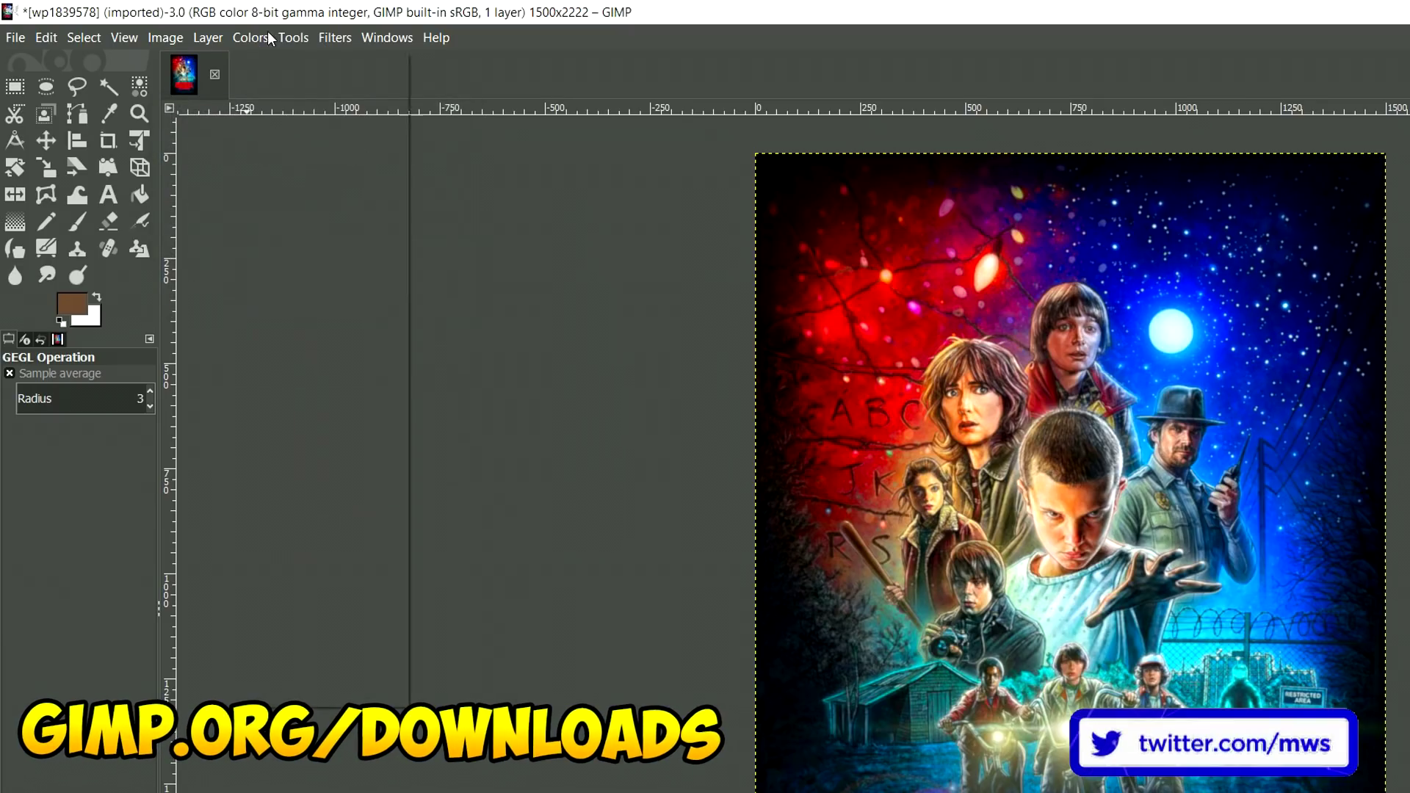
# Apply a Hue-Chroma adjustment to the poster, changing the chroma and slightly lowering the lightness.
pyautogui.click(268, 38)
pyautogui.click(337, 106)
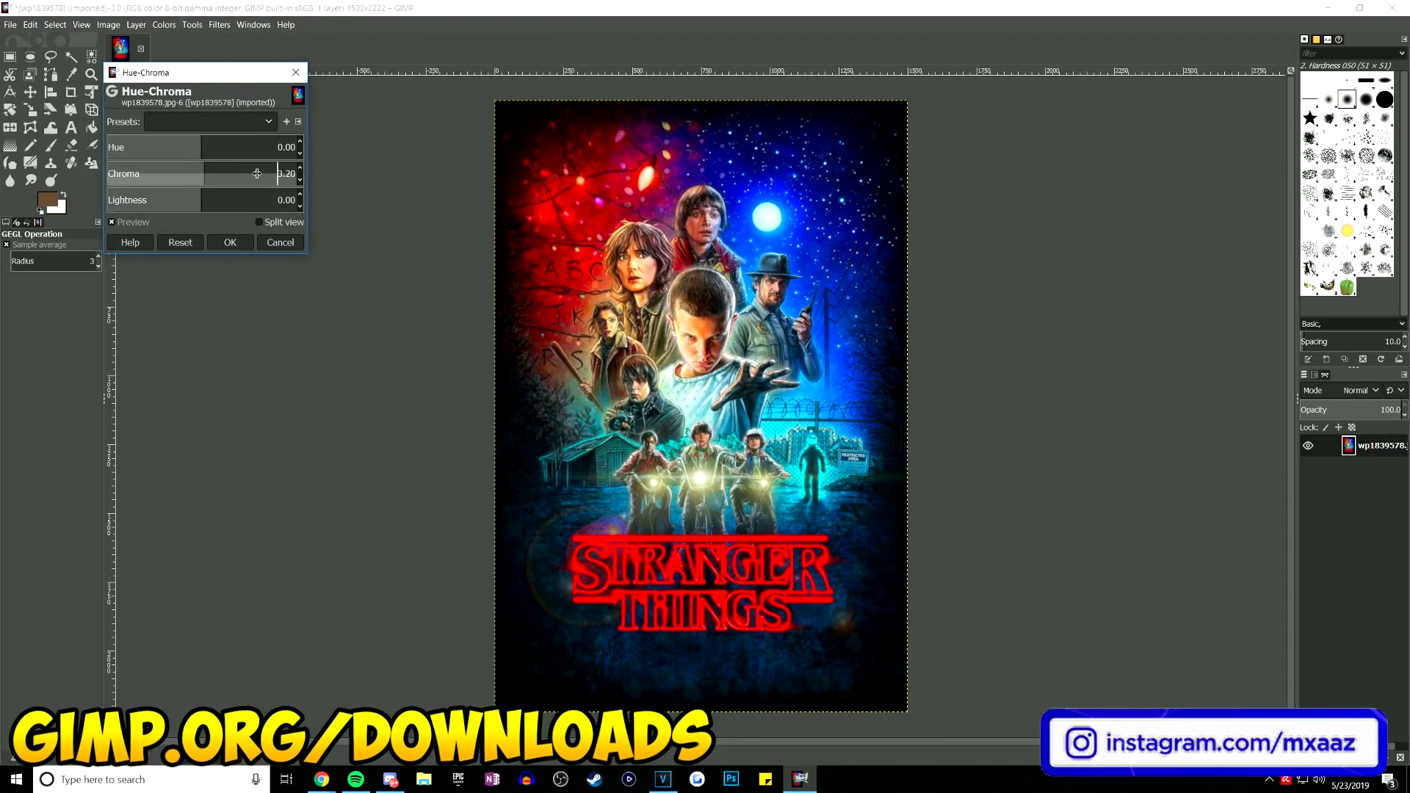
pyautogui.moveTo(178, 167); pyautogui.dragTo(199, 145)
pyautogui.moveTo(202, 200)
pyautogui.mouseDown()
pyautogui.moveTo(221, 200)
pyautogui.moveTo(196, 195)
pyautogui.mouseUp()
pyautogui.click(231, 242)
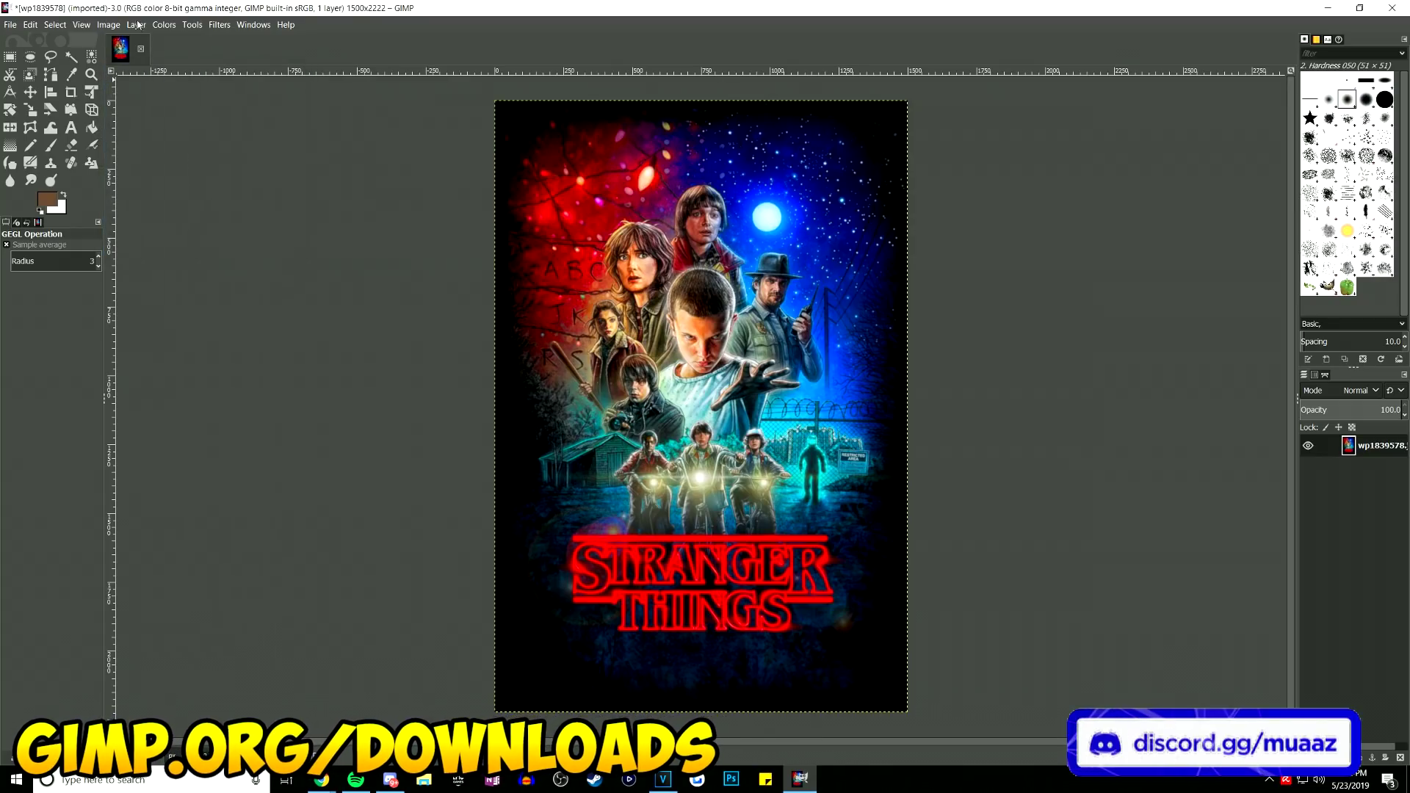
# Brighten the poster with the Exposure adjustment, using a black level of -0.003 and a raised exposure.
pyautogui.click(164, 24)
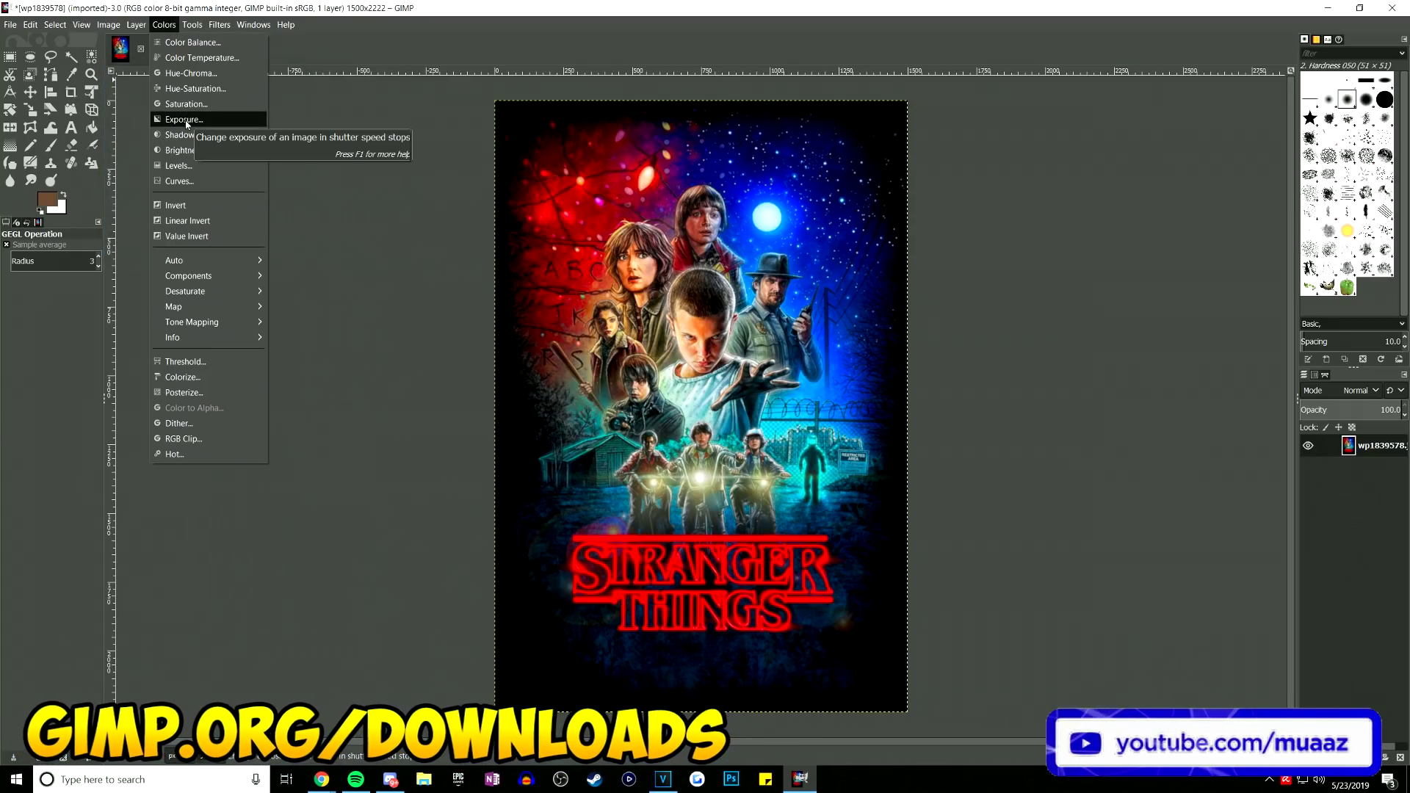
pyautogui.click(187, 120)
pyautogui.moveTo(202, 144)
pyautogui.mouseDown()
pyautogui.moveTo(189, 170)
pyautogui.moveTo(287, 168)
pyautogui.moveTo(215, 166)
pyautogui.mouseUp()
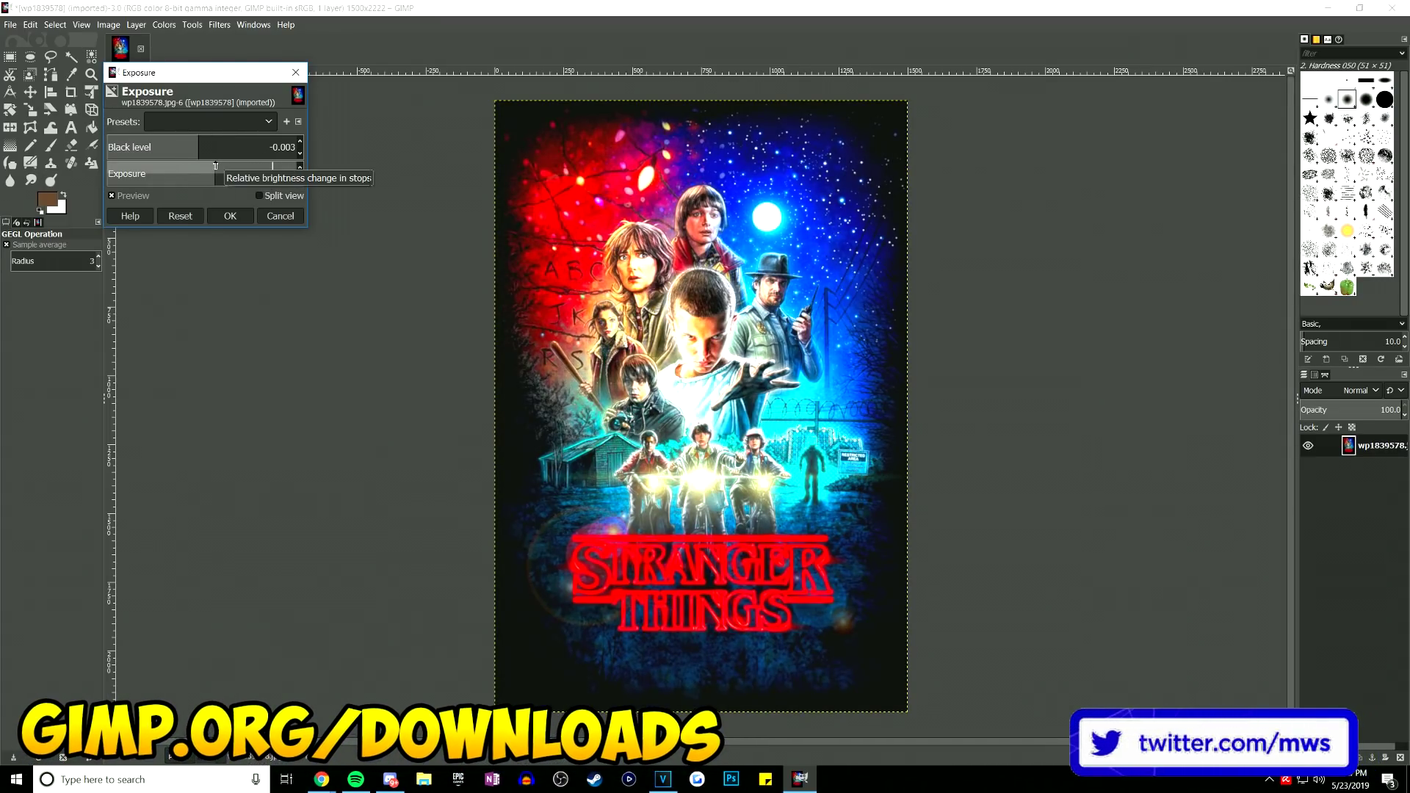
pyautogui.click(230, 215)
# Add a Lens Flare at X position 0.156 in the lower-left area of the poster, beside the title.
pyautogui.click(193, 24)
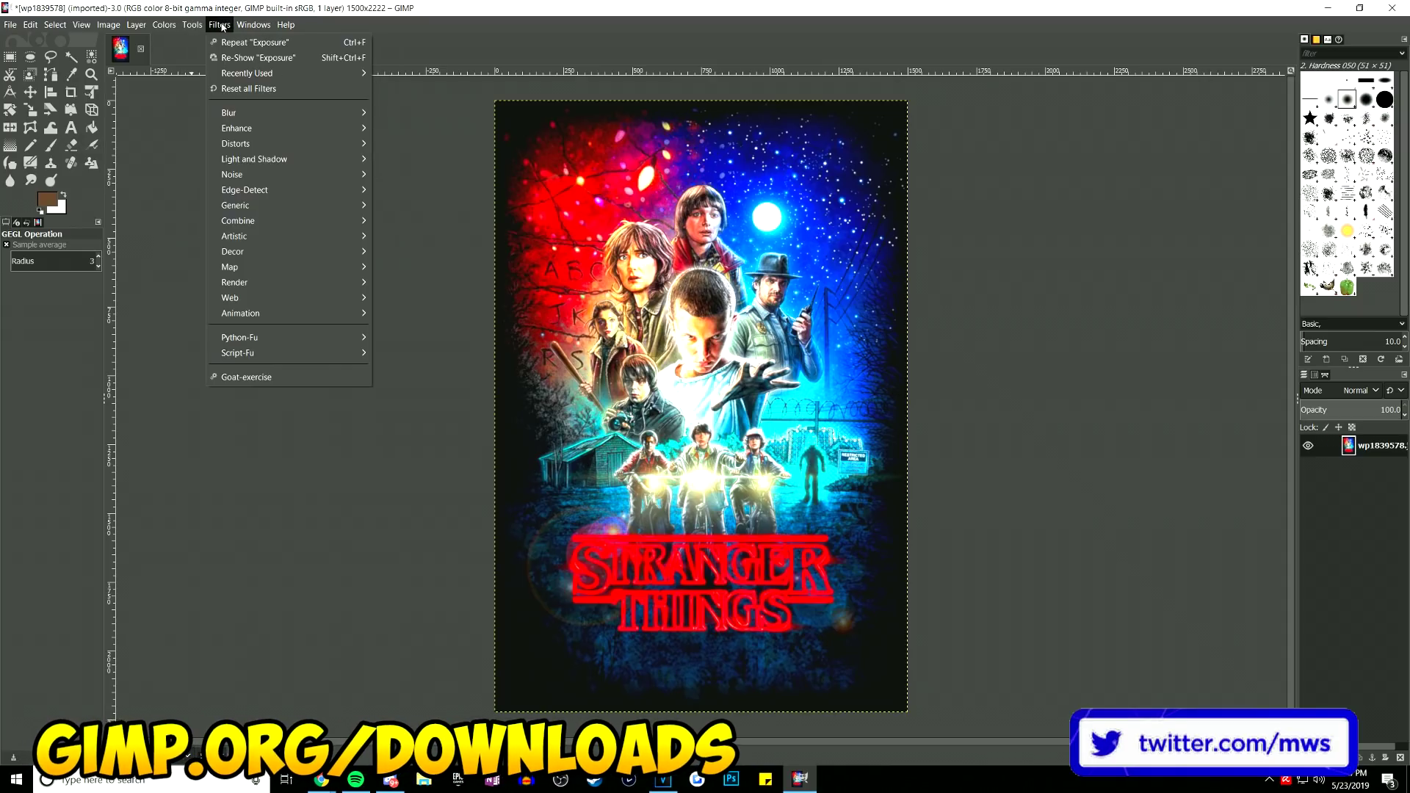
pyautogui.moveTo(257, 159)
pyautogui.click(411, 229)
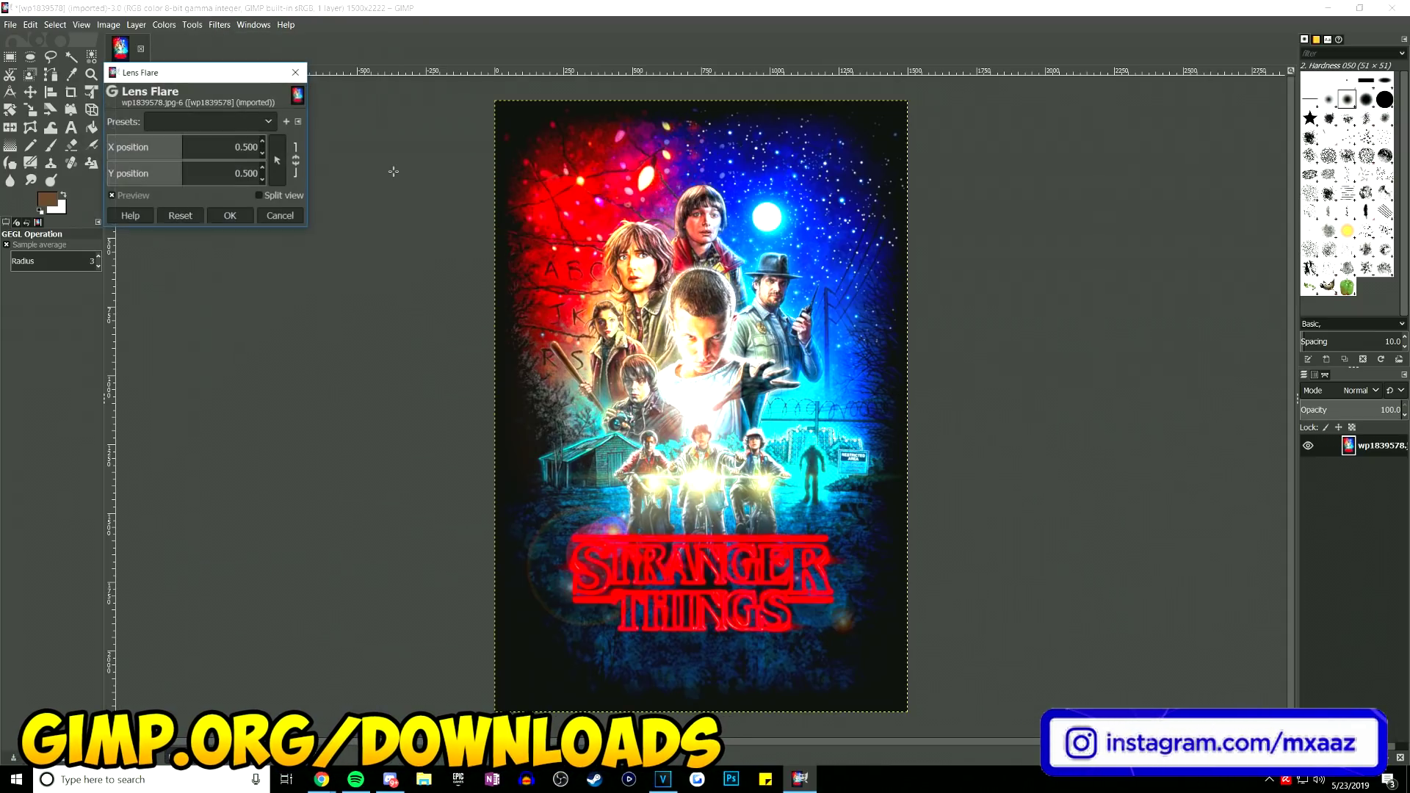
pyautogui.moveTo(186, 147); pyautogui.dragTo(605, 181)
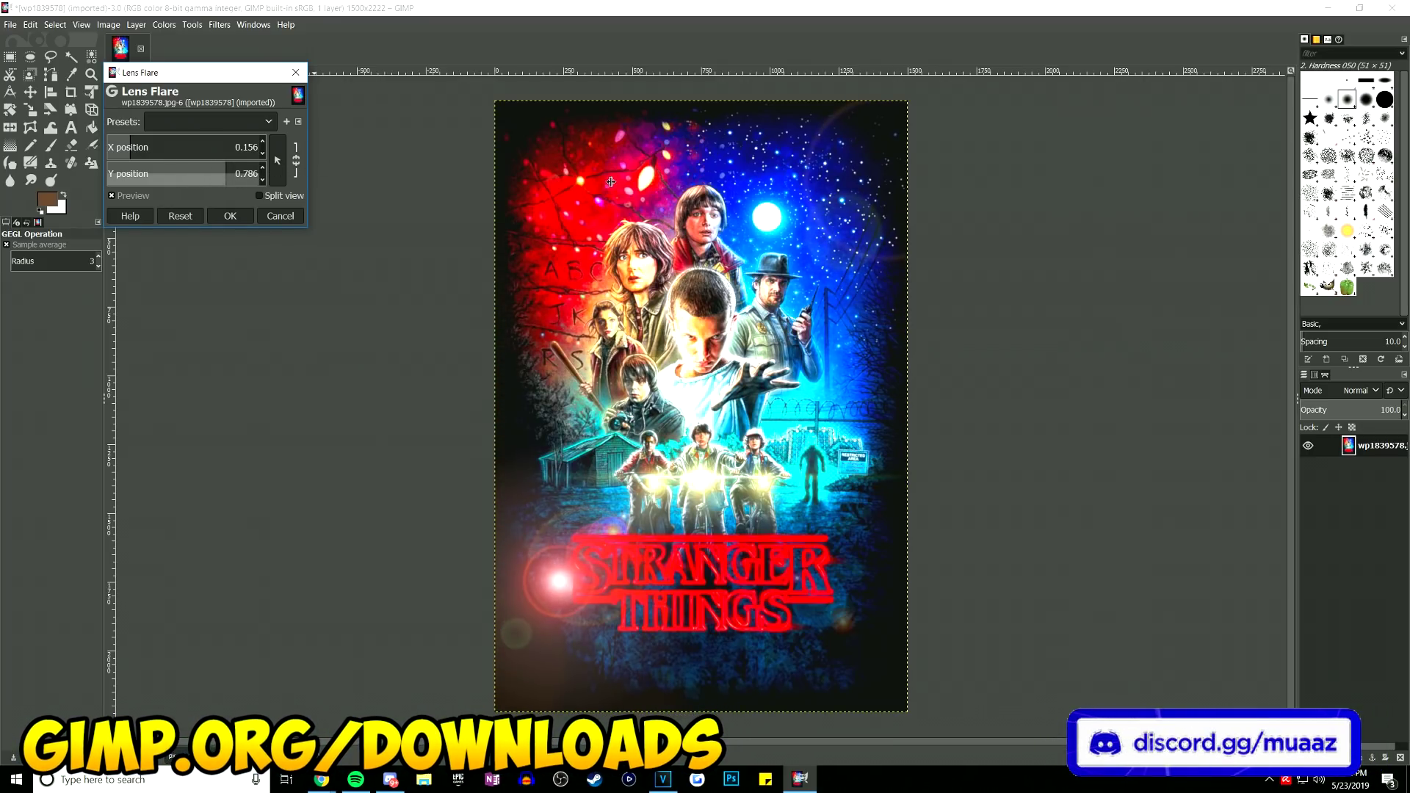
pyautogui.click(230, 216)
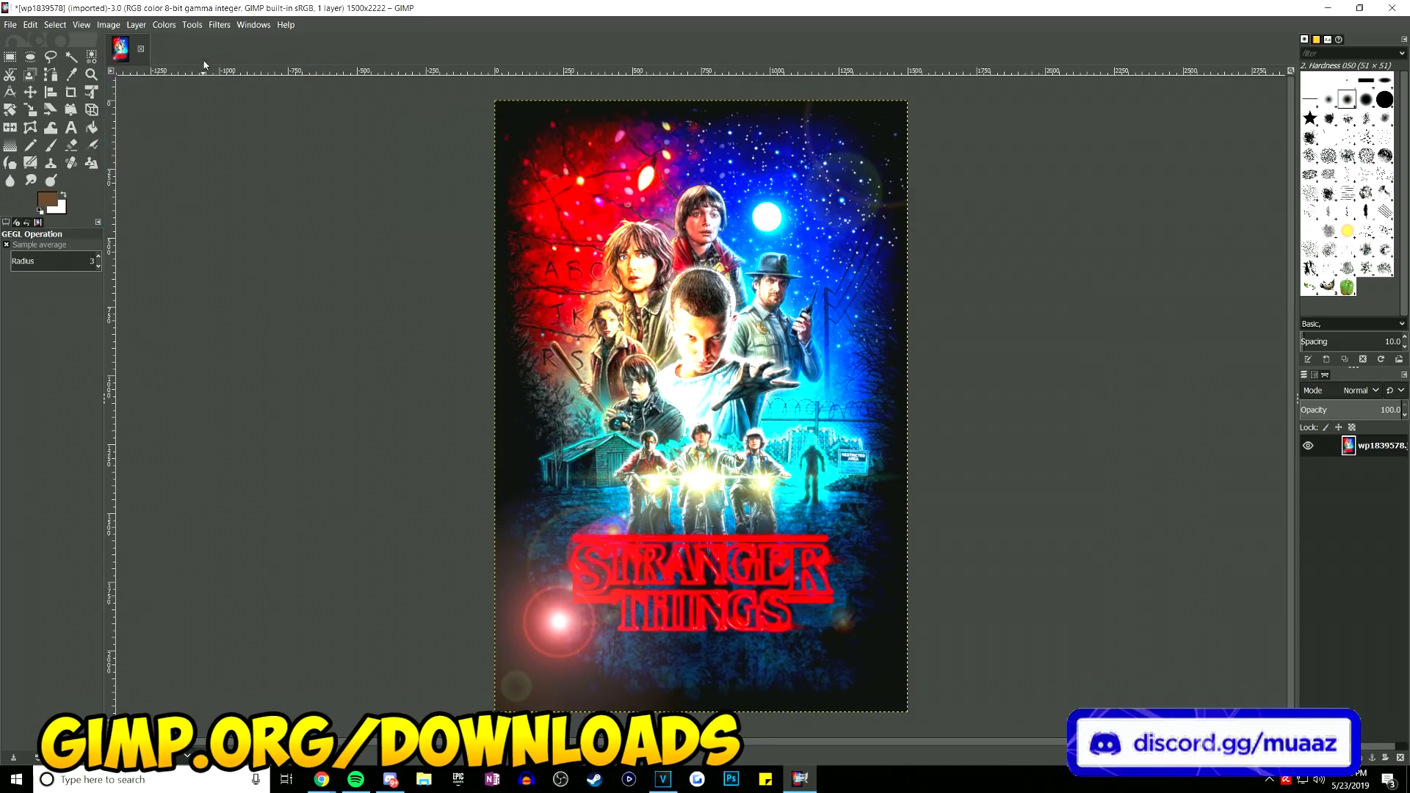
# Apply RGB Noise to the poster with adjusted red, green and blue amounts.
pyautogui.click(218, 25)
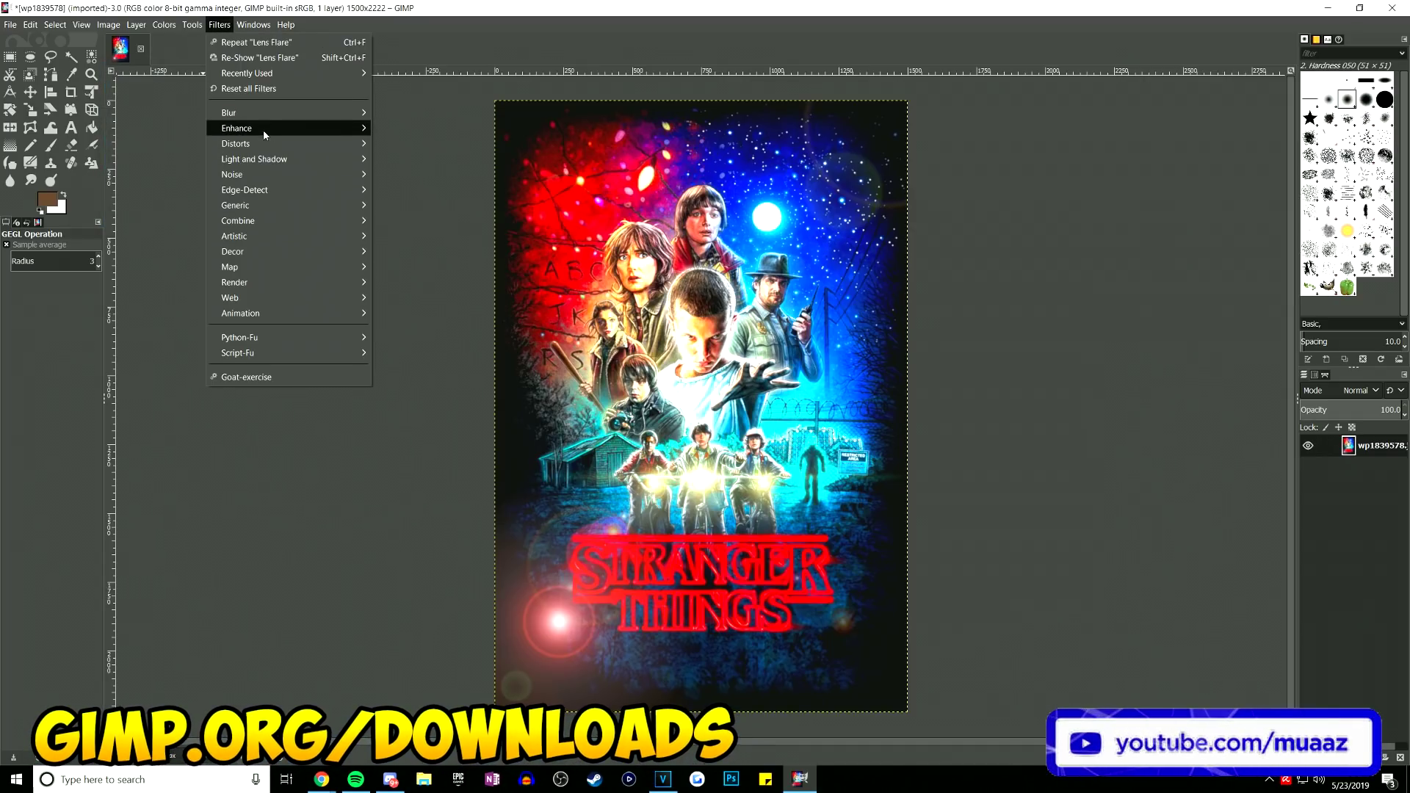
pyautogui.moveTo(266, 137)
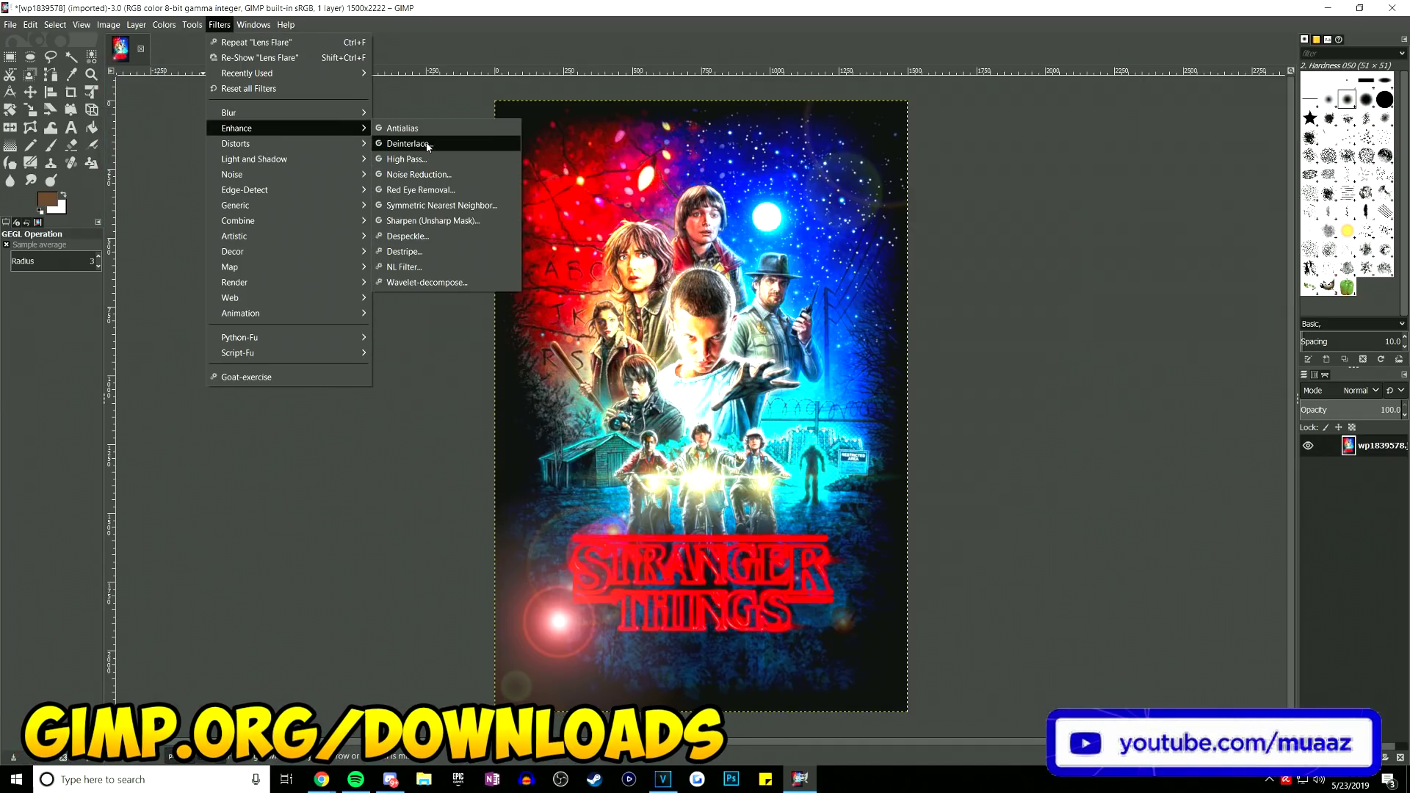
pyautogui.moveTo(277, 174)
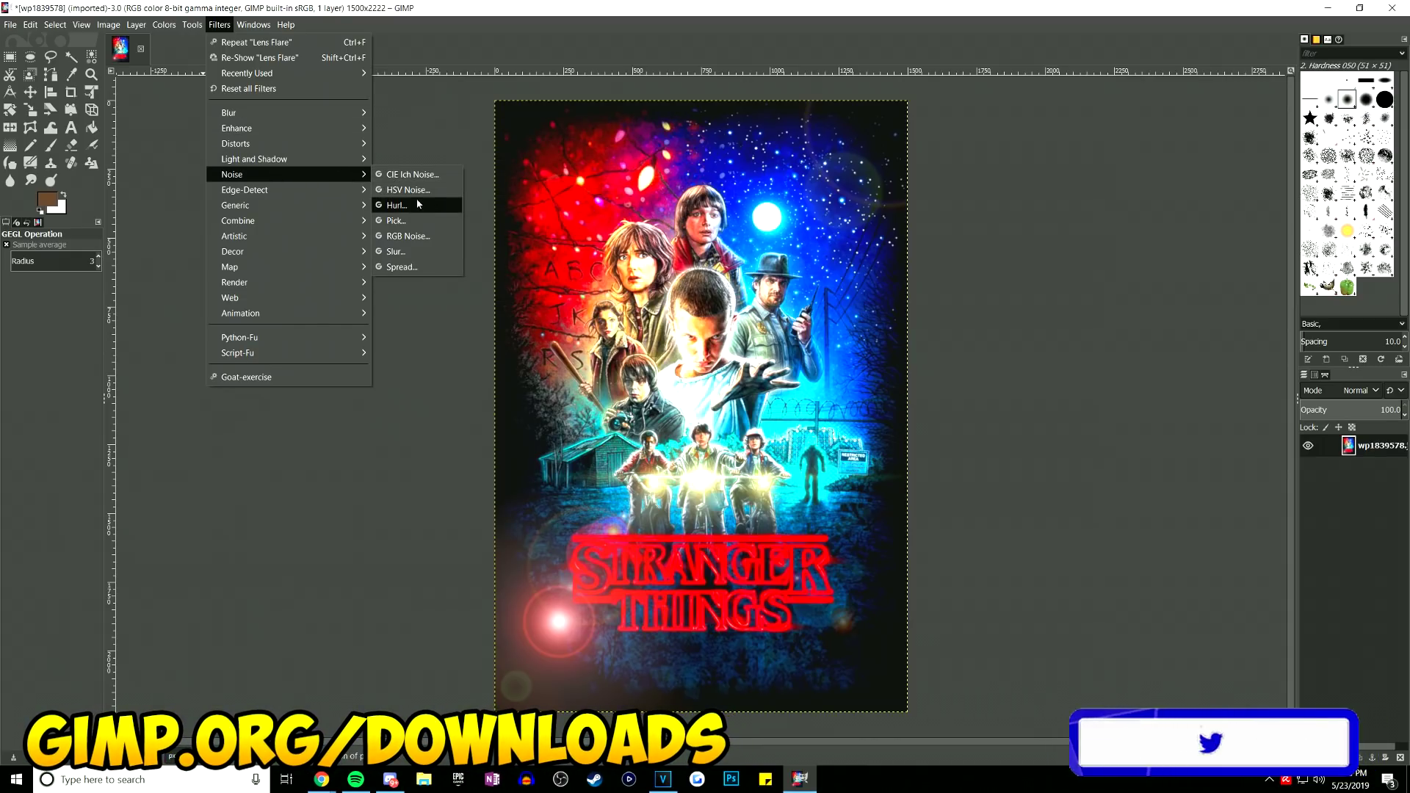
pyautogui.click(412, 236)
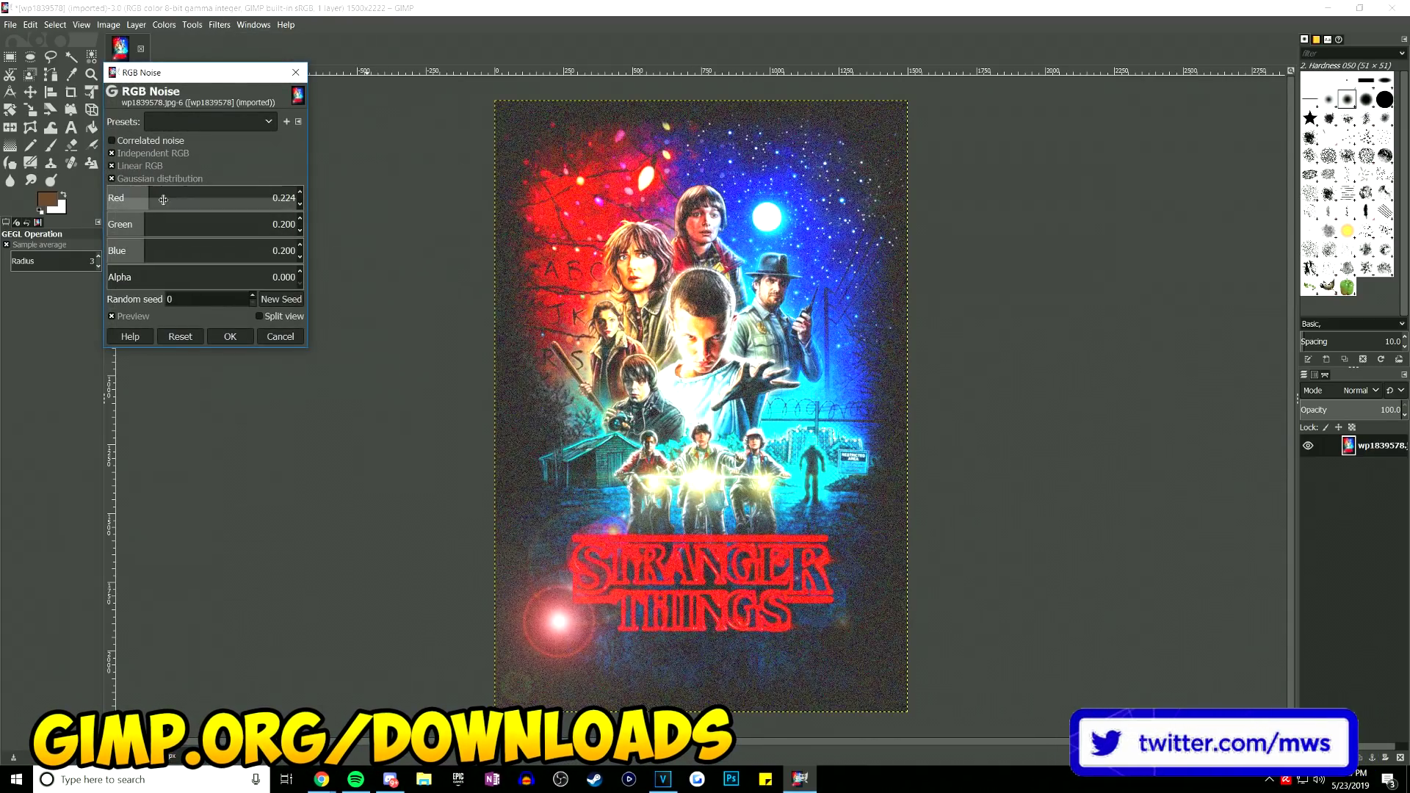
pyautogui.click(132, 253)
pyautogui.moveTo(187, 226); pyautogui.dragTo(129, 251)
pyautogui.moveTo(150, 229); pyautogui.dragTo(131, 200)
pyautogui.click(230, 336)
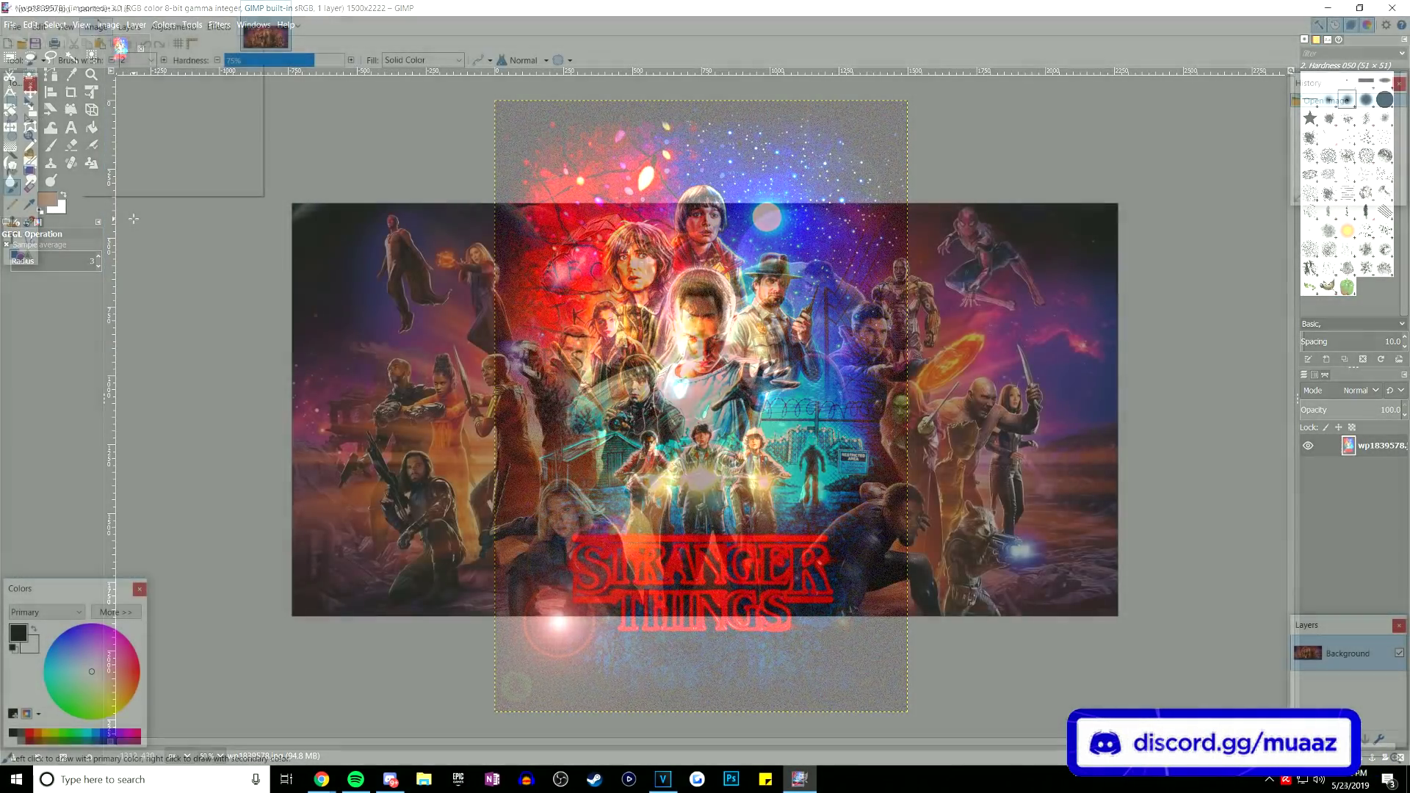
# In paint.net, apply a Hue / Saturation adjustment that makes the superhero group image more vivid.
pyautogui.click(174, 27)
pyautogui.click(199, 111)
pyautogui.moveTo(682, 319); pyautogui.dragTo(882, 100)
pyautogui.moveTo(923, 170); pyautogui.dragTo(932, 171)
pyautogui.moveTo(923, 135); pyautogui.dragTo(929, 143)
pyautogui.click(978, 231)
# Try the Auto-Level adjustment on the image and undo it.
pyautogui.click(173, 27)
pyautogui.click(187, 45)
pyautogui.hotkey('ctrl', 'z')
# Posterize the image with red 54, green 47 and blue 17.
pyautogui.click(174, 27)
pyautogui.click(186, 161)
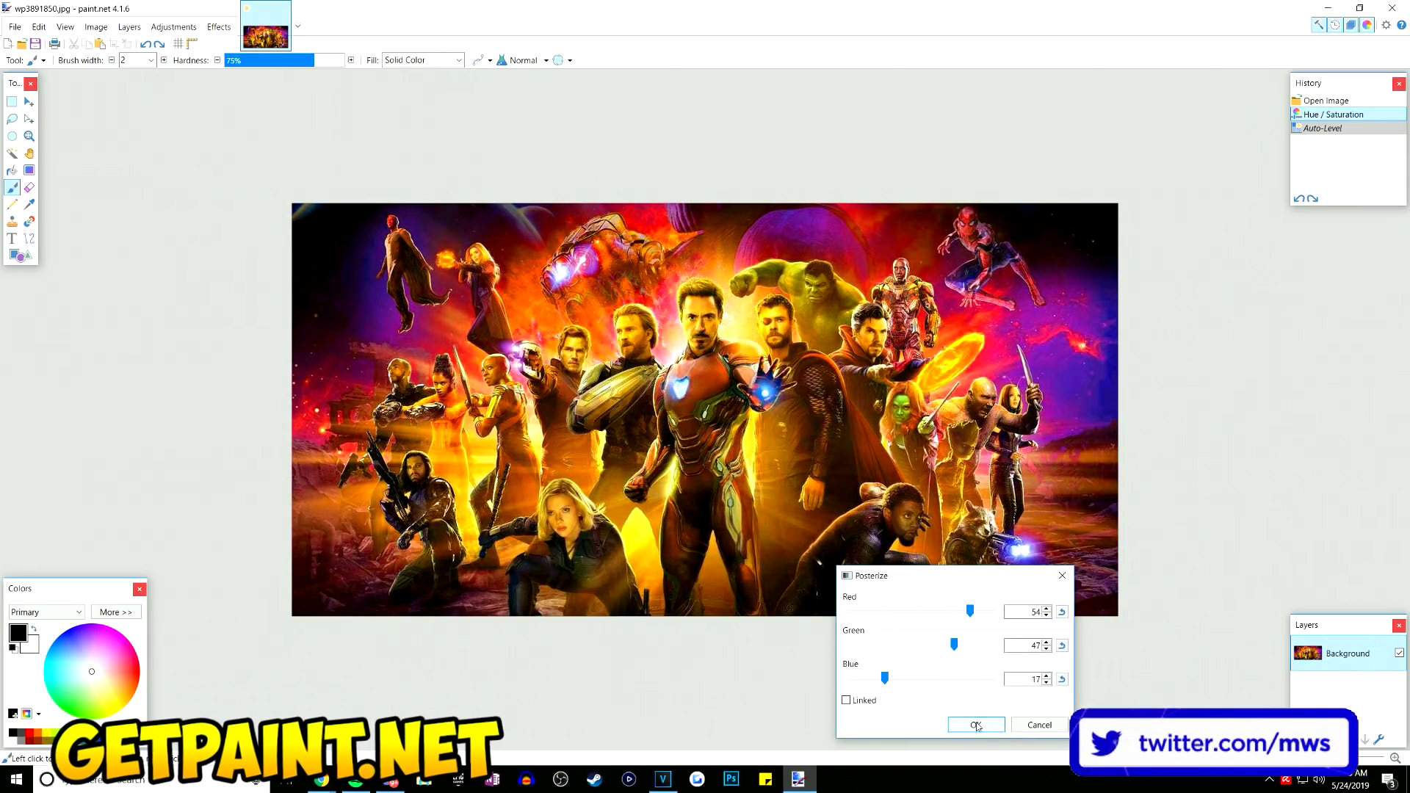
pyautogui.click(975, 725)
# Apply a Levels adjustment with an input black point of 12 and an output gamma of 1.58.
pyautogui.click(174, 27)
pyautogui.click(187, 144)
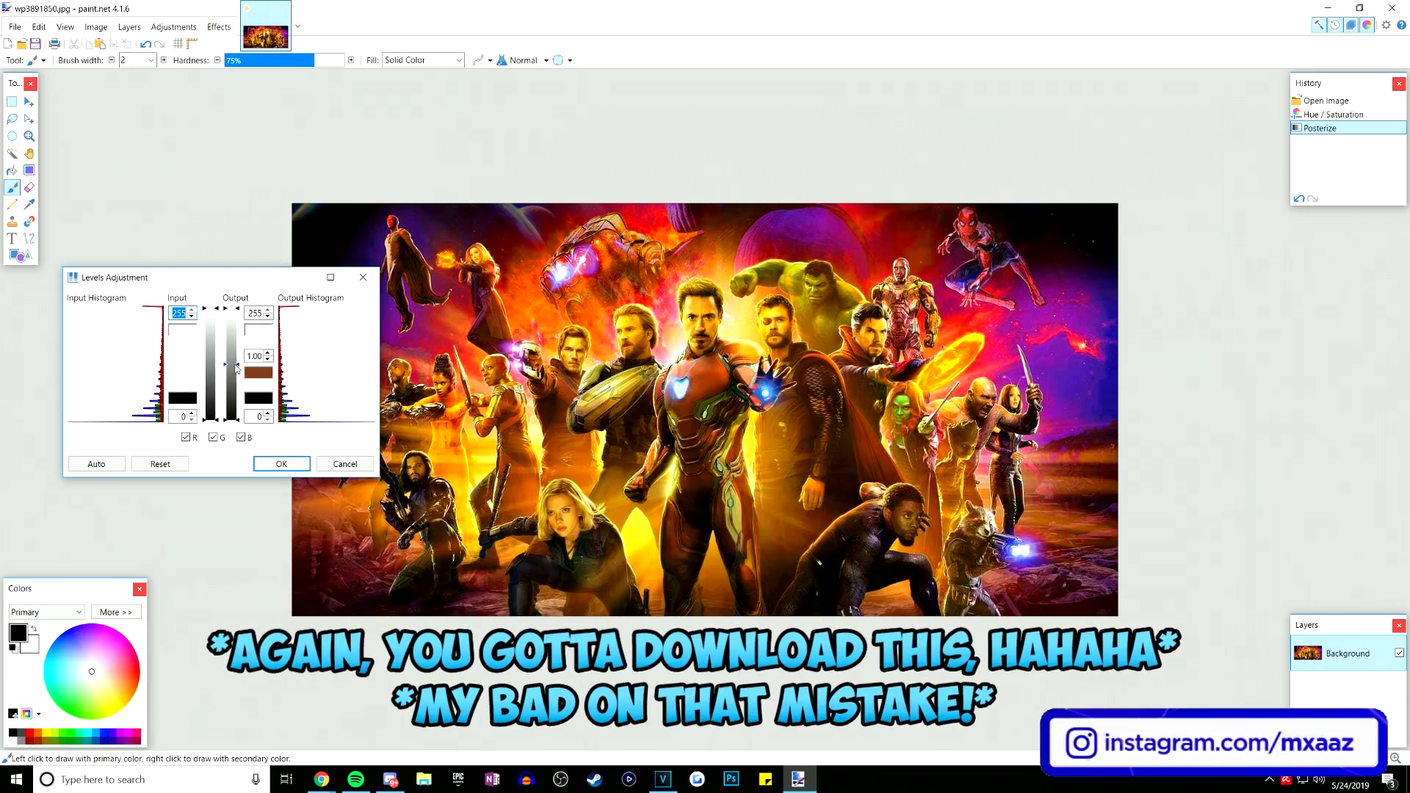
pyautogui.moveTo(211, 396)
pyautogui.mouseDown()
pyautogui.moveTo(211, 369)
pyautogui.moveTo(211, 412)
pyautogui.mouseUp()
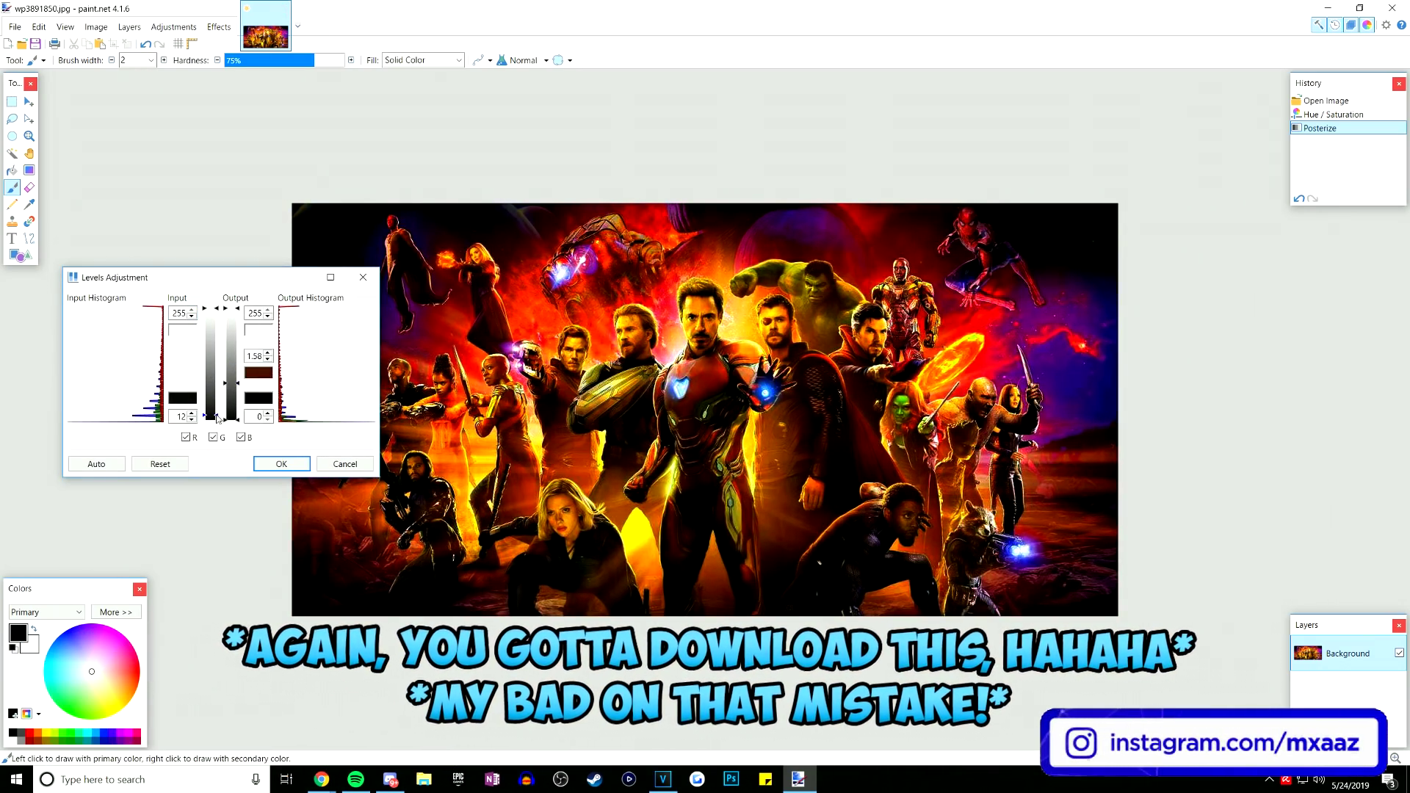
pyautogui.click(281, 464)
# Apply a Luminosity Curves adjustment that lifts the shadows and lowers the highlights around (221, 201).
pyautogui.click(174, 28)
pyautogui.click(182, 95)
pyautogui.moveTo(730, 242); pyautogui.dragTo(1149, 308)
pyautogui.moveTo(1166, 400); pyautogui.dragTo(1165, 381)
pyautogui.moveTo(1071, 468); pyautogui.dragTo(1050, 512)
pyautogui.moveTo(1183, 399); pyautogui.dragTo(1178, 378)
pyautogui.moveTo(1067, 504); pyautogui.dragTo(1038, 491)
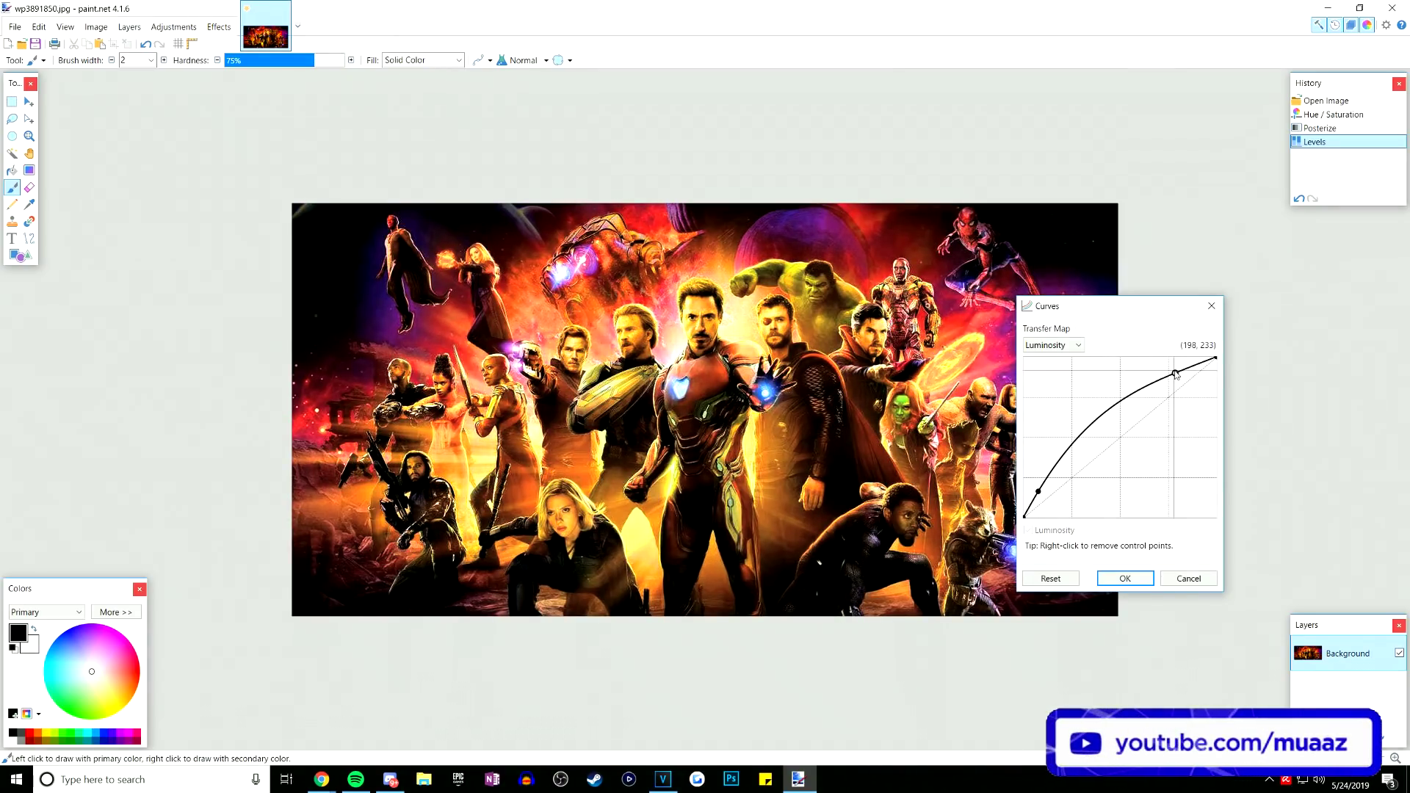
pyautogui.moveTo(1176, 374); pyautogui.dragTo(1191, 390)
pyautogui.moveTo(1100, 441); pyautogui.dragTo(1071, 453)
pyautogui.moveTo(1191, 391); pyautogui.dragTo(1191, 394)
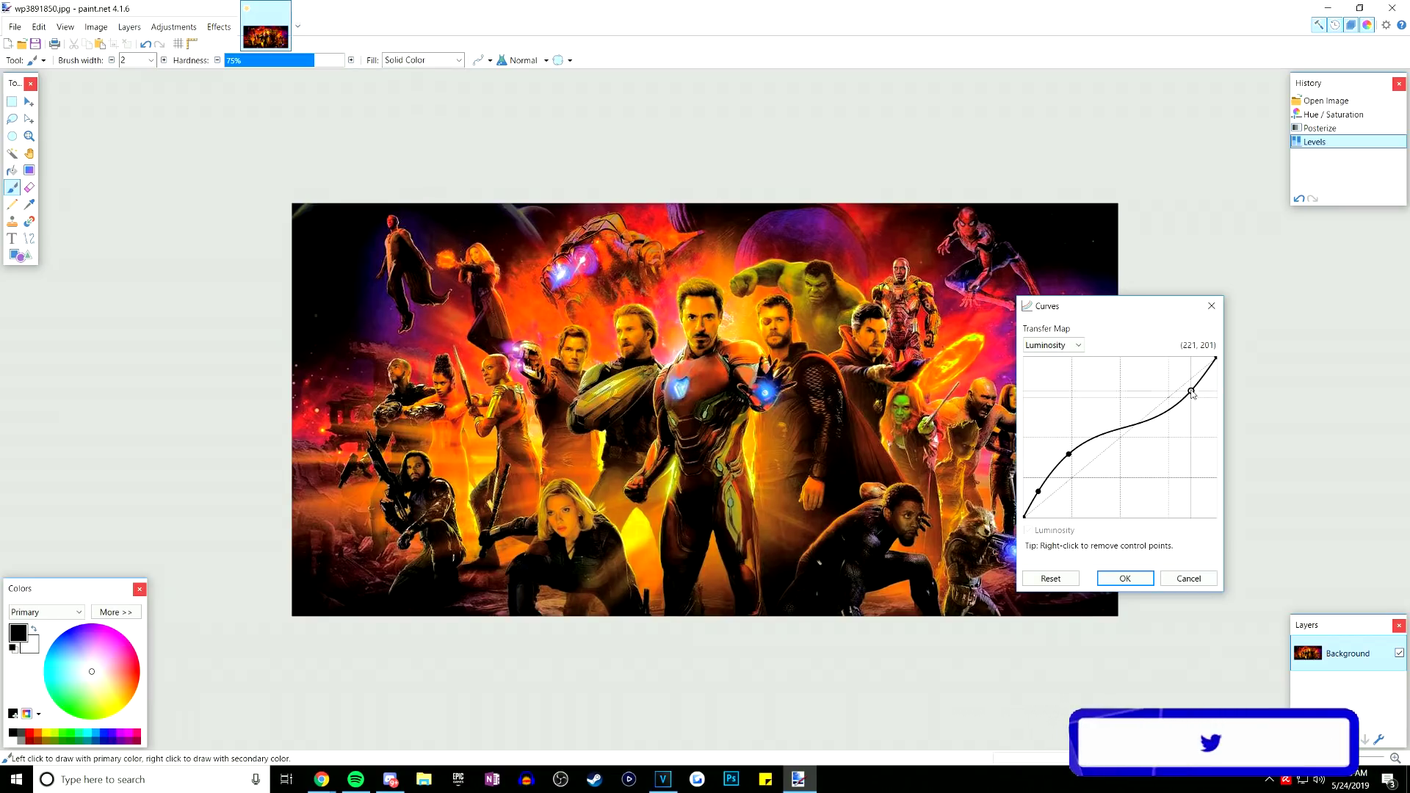
pyautogui.click(1123, 578)
# Apply a centered Motion Blur to the image with an angle of 87.88 and a distance of 5.
pyautogui.moveTo(59, 591); pyautogui.dragTo(144, 315)
pyautogui.click(183, 28)
pyautogui.moveTo(222, 27)
pyautogui.moveTo(236, 62)
pyautogui.click(317, 95)
pyautogui.moveTo(661, 307); pyautogui.dragTo(1092, 318)
pyautogui.moveTo(1022, 396)
pyautogui.mouseDown()
pyautogui.moveTo(1038, 395)
pyautogui.moveTo(1022, 396)
pyautogui.mouseUp()
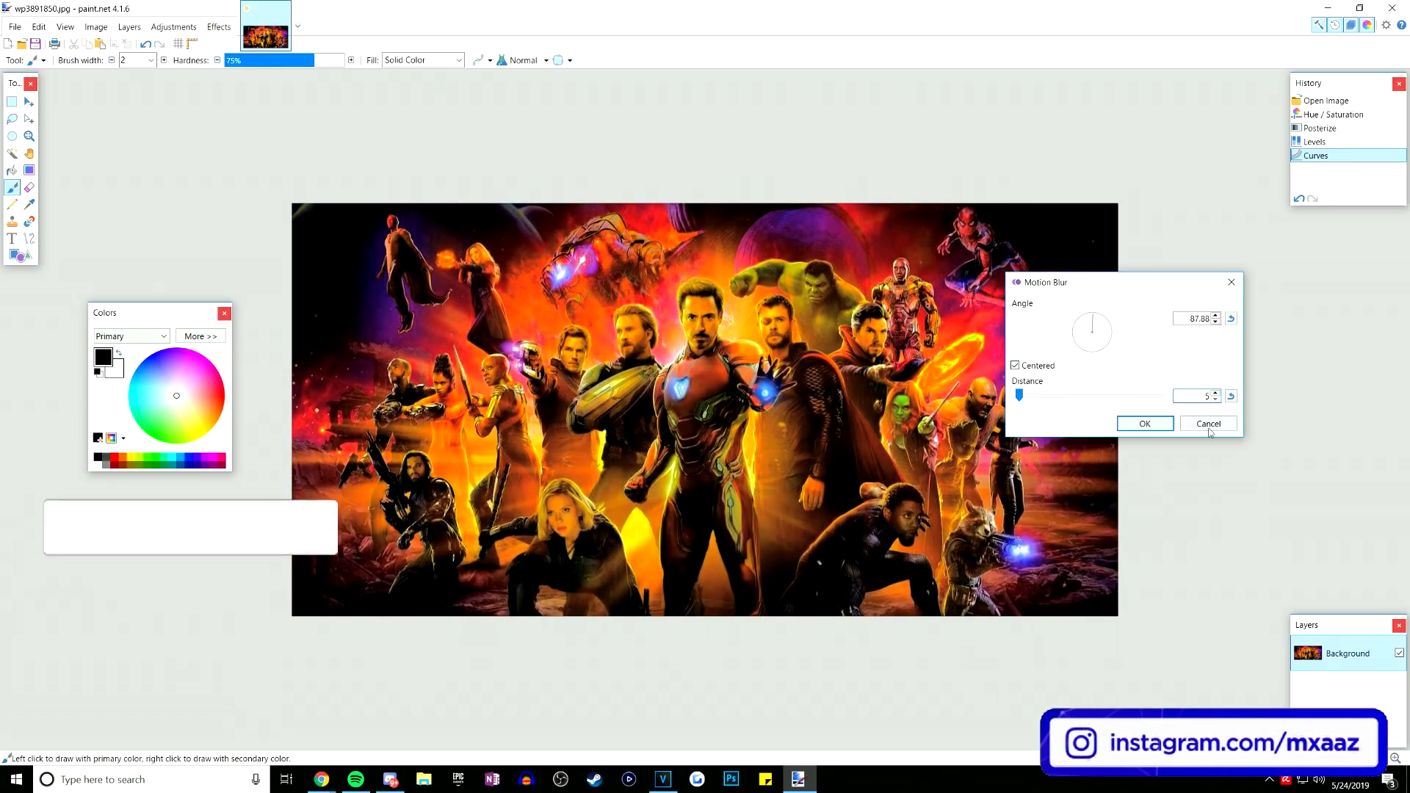
pyautogui.click(1144, 424)
# Add noise to the image with intensity 64, color saturation 100 and a low coverage.
pyautogui.click(219, 26)
pyautogui.moveTo(233, 115)
pyautogui.click(388, 114)
pyautogui.moveTo(189, 252); pyautogui.dragTo(76, 133)
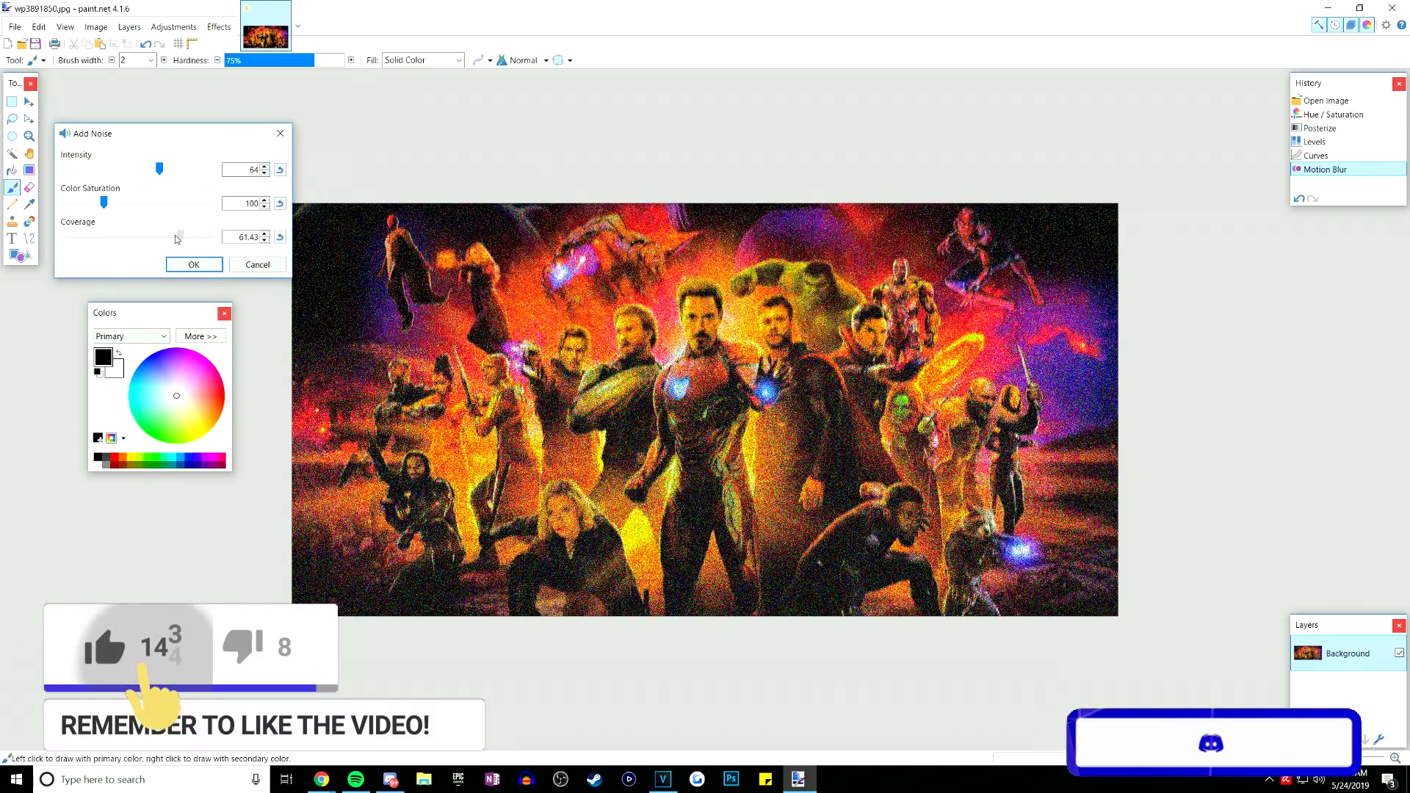
pyautogui.press('Return')
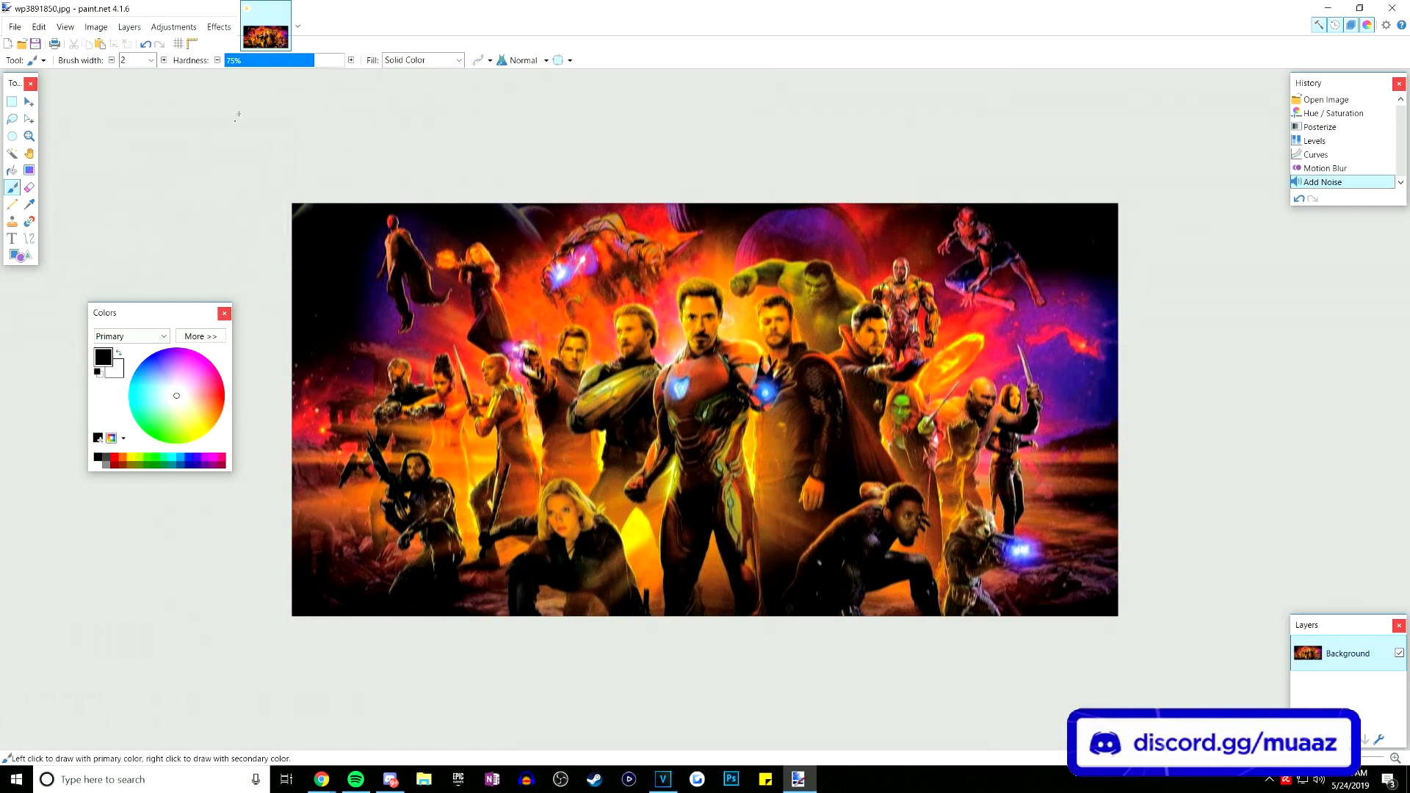
pyautogui.click(218, 26)
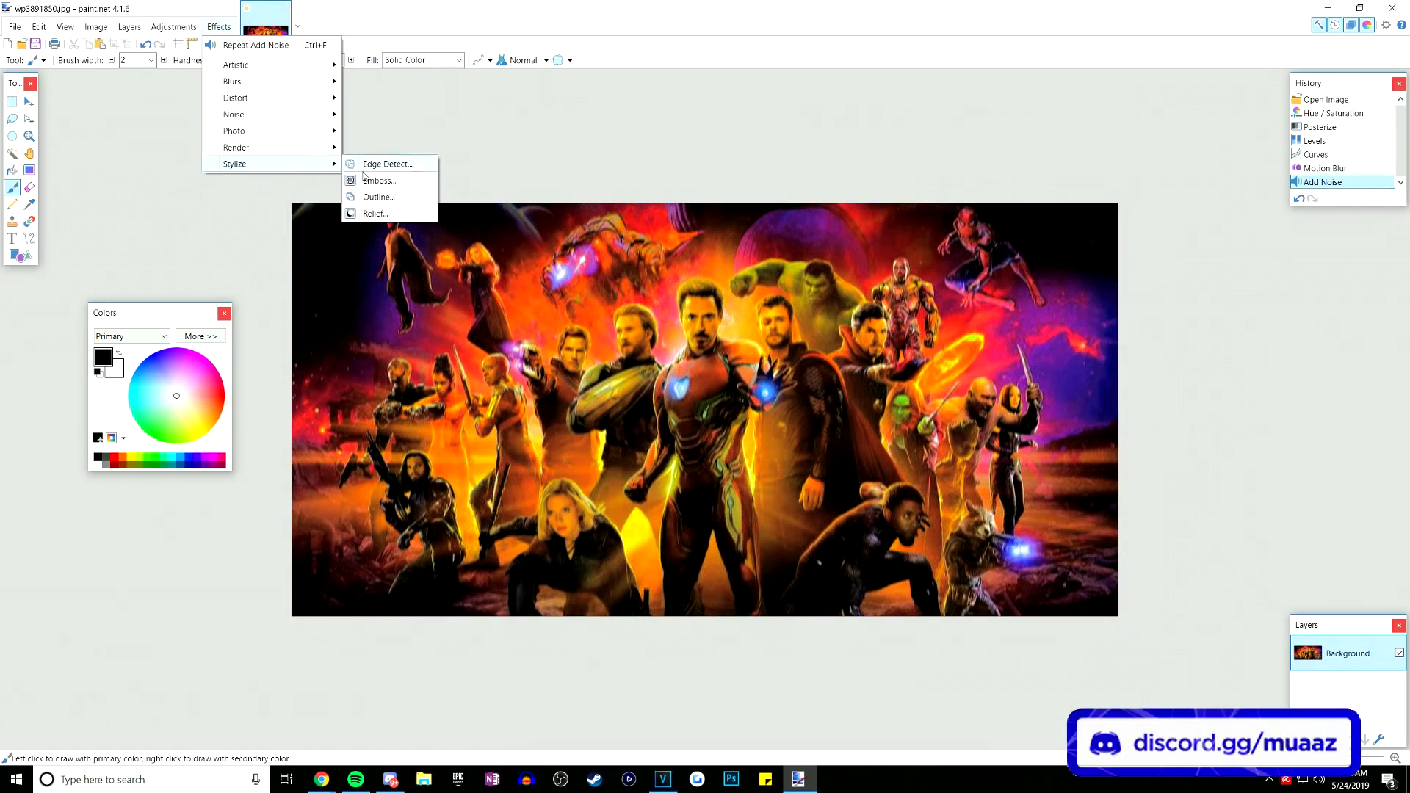
pyautogui.click(371, 176)
pyautogui.moveTo(715, 337); pyautogui.dragTo(704, 532)
pyautogui.press('Escape')
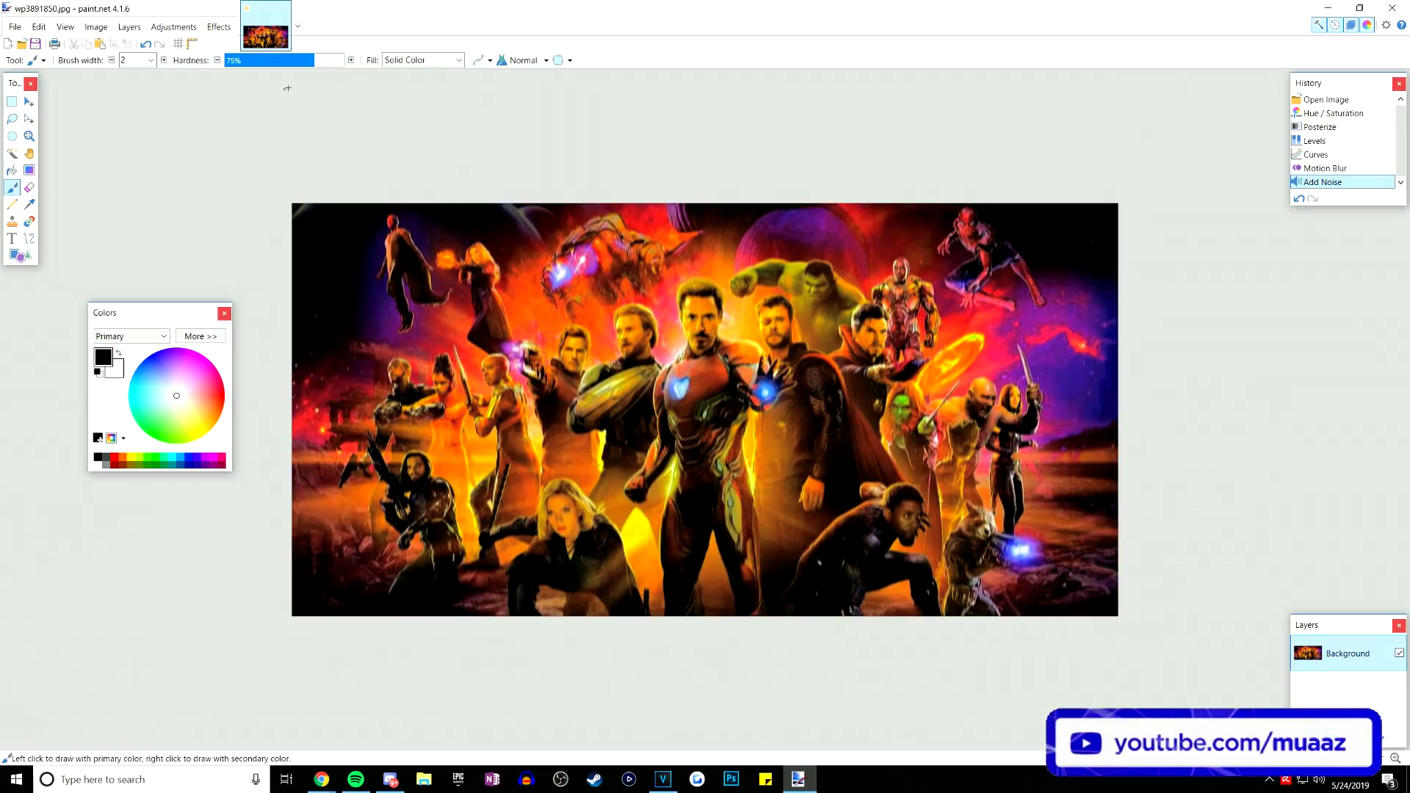
# Open the Oil Painting effect for the image and adjust its brush size and coarseness.
pyautogui.click(134, 27)
pyautogui.moveTo(205, 28)
pyautogui.click(387, 81)
pyautogui.moveTo(661, 325); pyautogui.dragTo(107, 151)
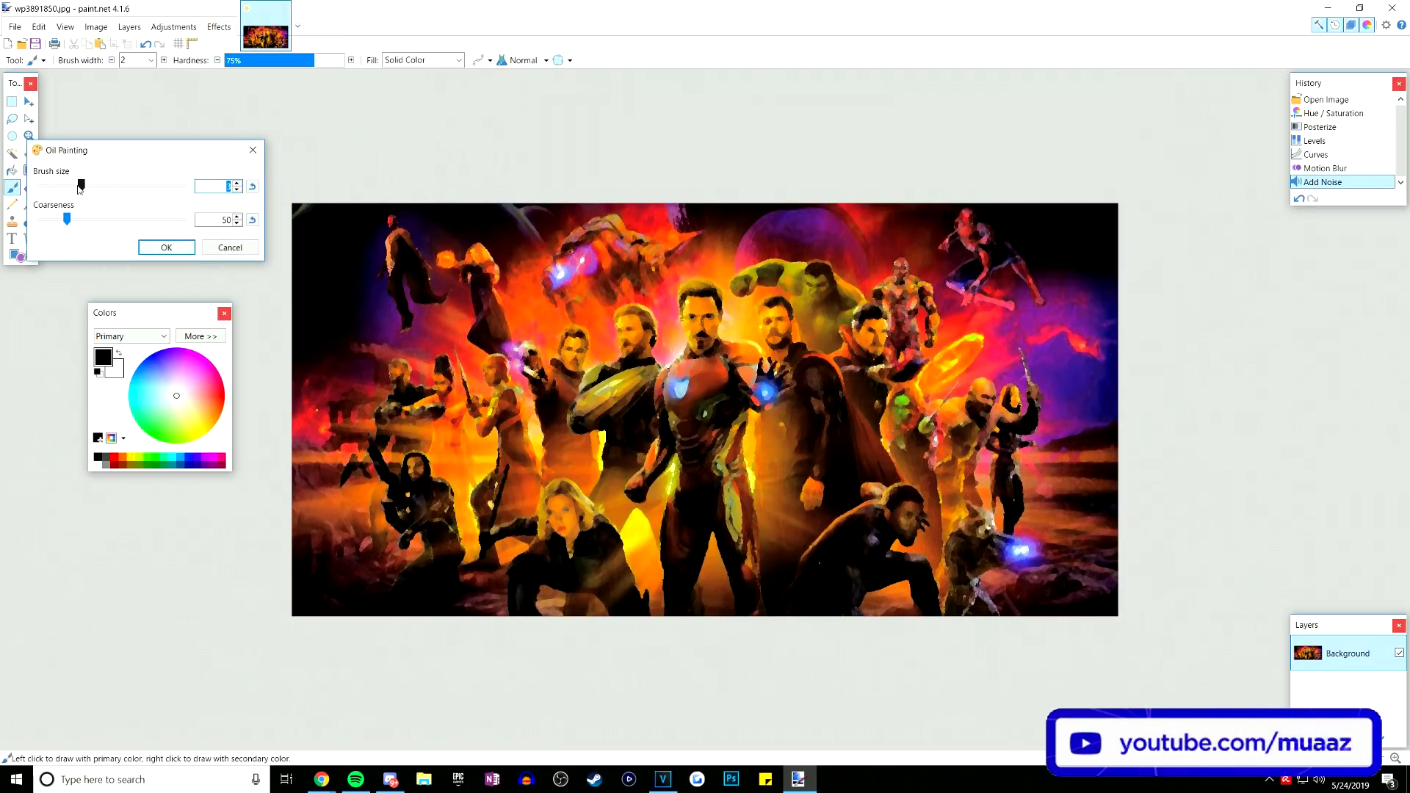
pyautogui.moveTo(65, 224)
pyautogui.mouseDown()
pyautogui.moveTo(51, 221)
pyautogui.moveTo(128, 196)
pyautogui.moveTo(98, 189)
pyautogui.mouseUp()
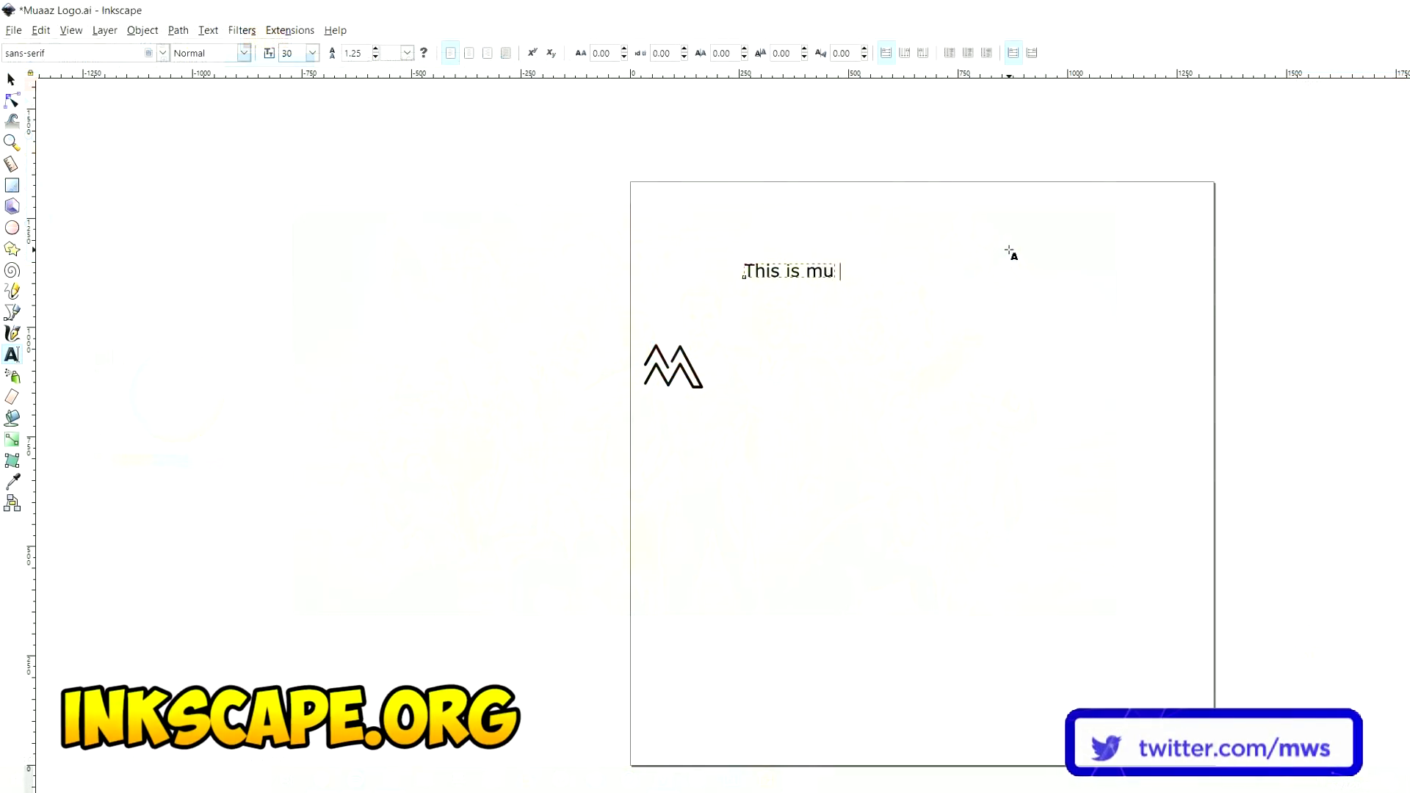
# In Inkscape, continue the text: "my Logo and I'm going to show you that it keeps the same resolution no matter how big or small I make it!".
pyautogui.write('Logo an')
pyautogui.write("d I'm going to show you that it keeps")
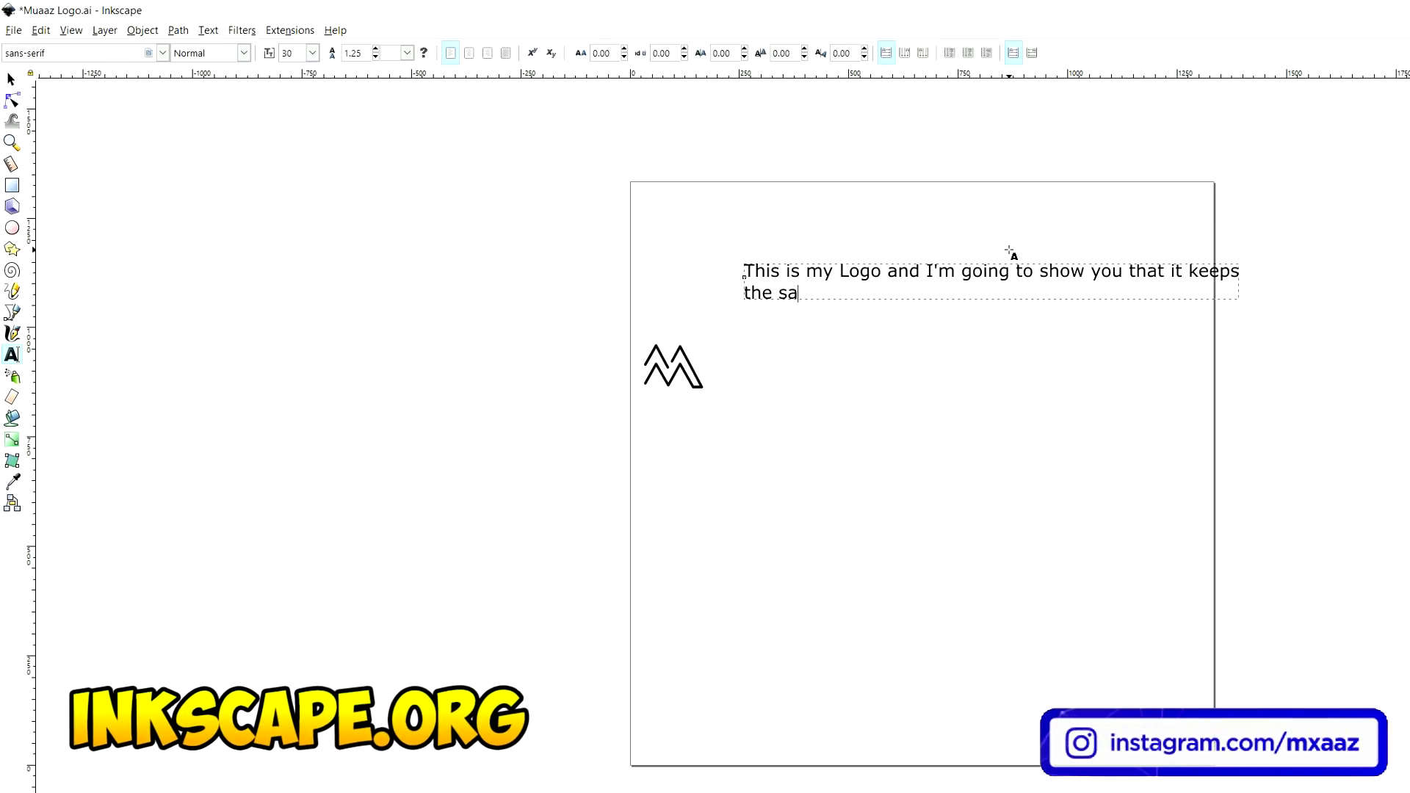
pyautogui.write(' the same resolution no matter how ')
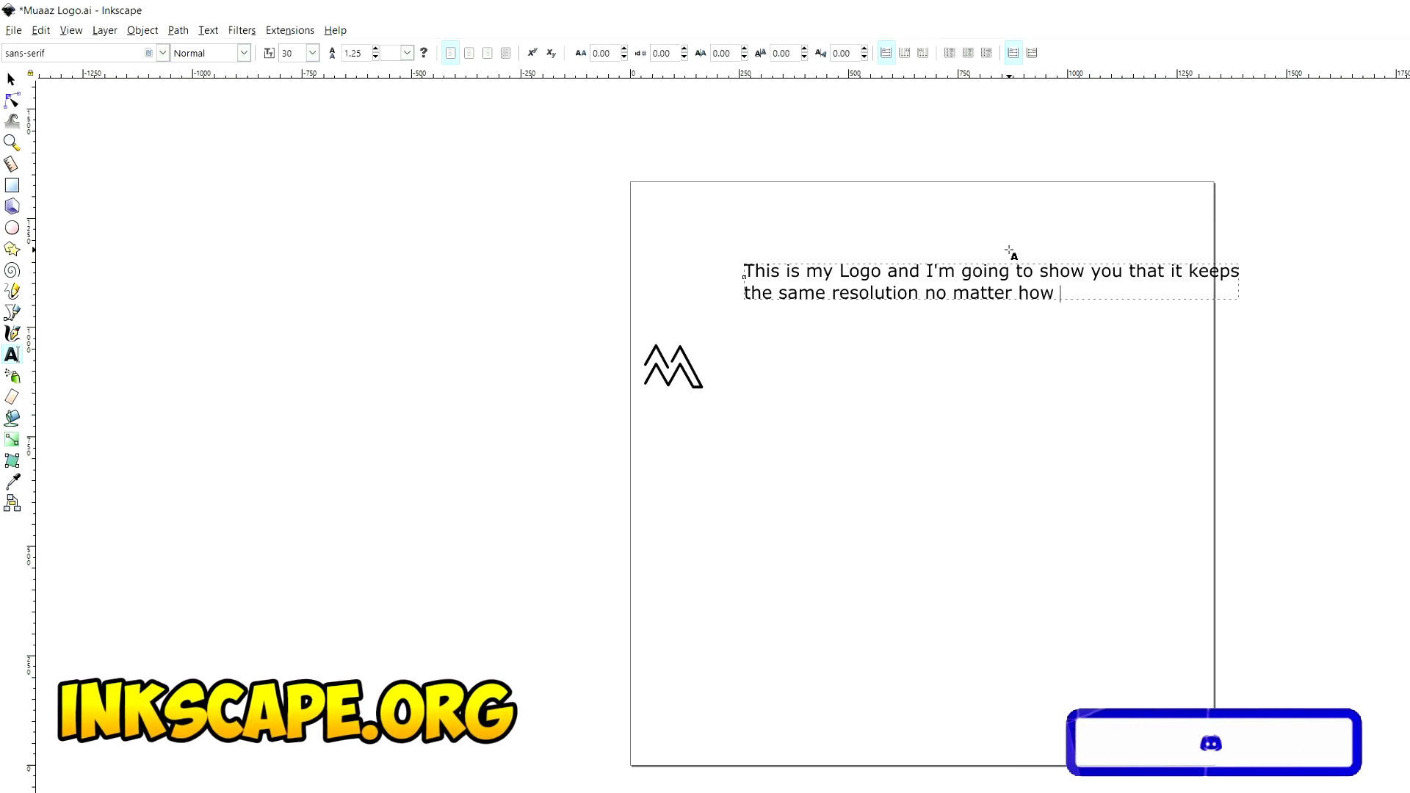
pyautogui.write('big or small I make it!')
pyautogui.press('Return')
# Add a second paragraph reading "Vectors are super cool and you should get one made for your logo too!!".
pyautogui.write('Vecxto')
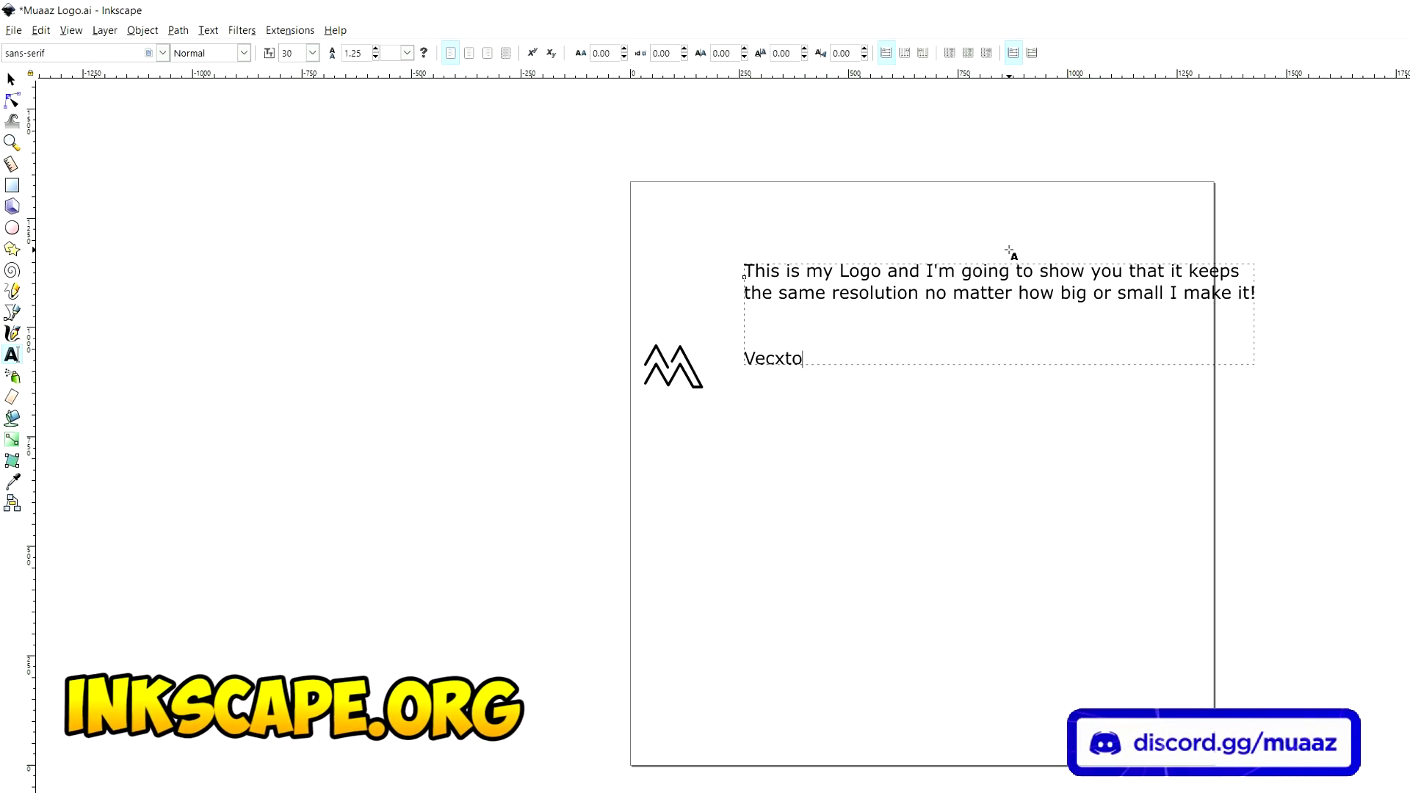
pyautogui.write('l and y')
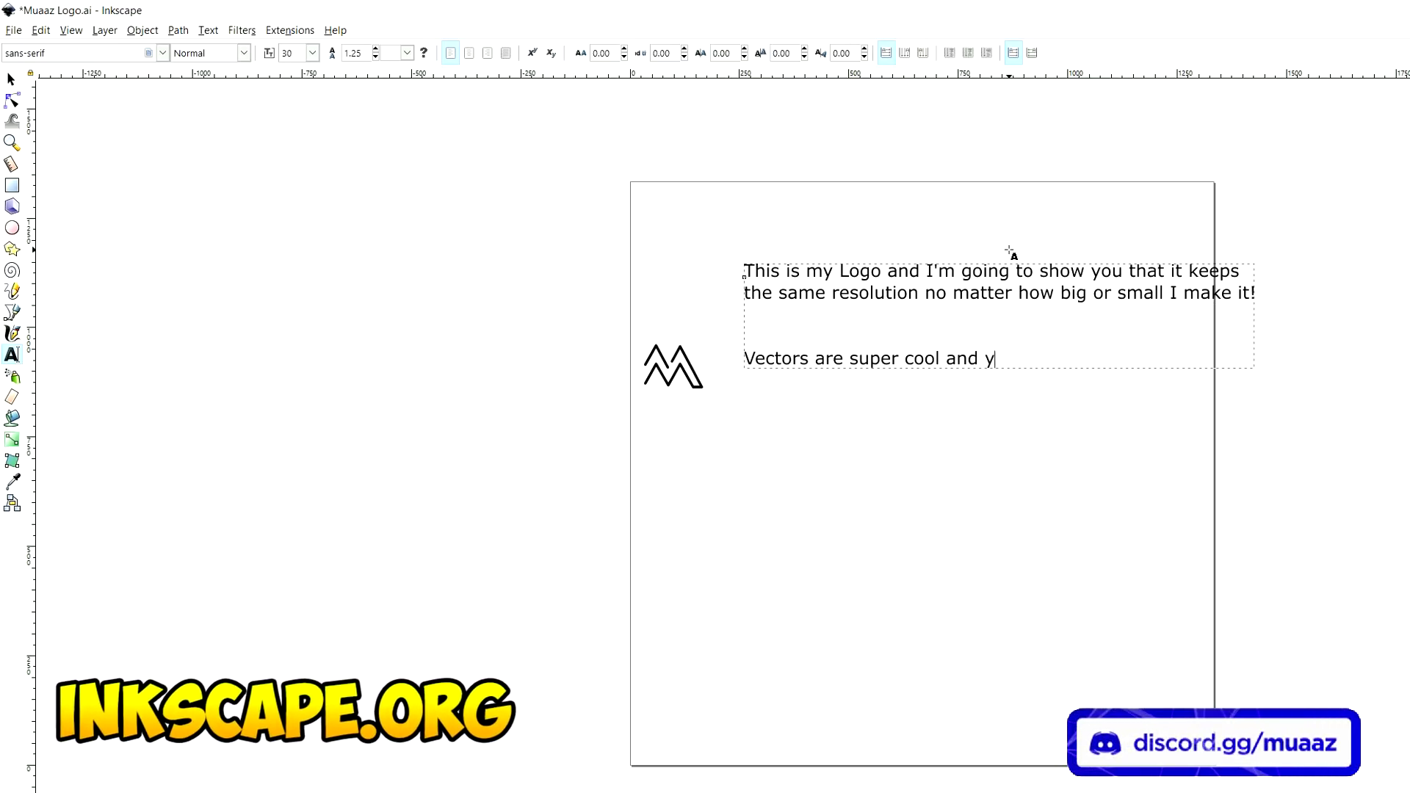
pyautogui.write('ou should get one made for your logo too!!')
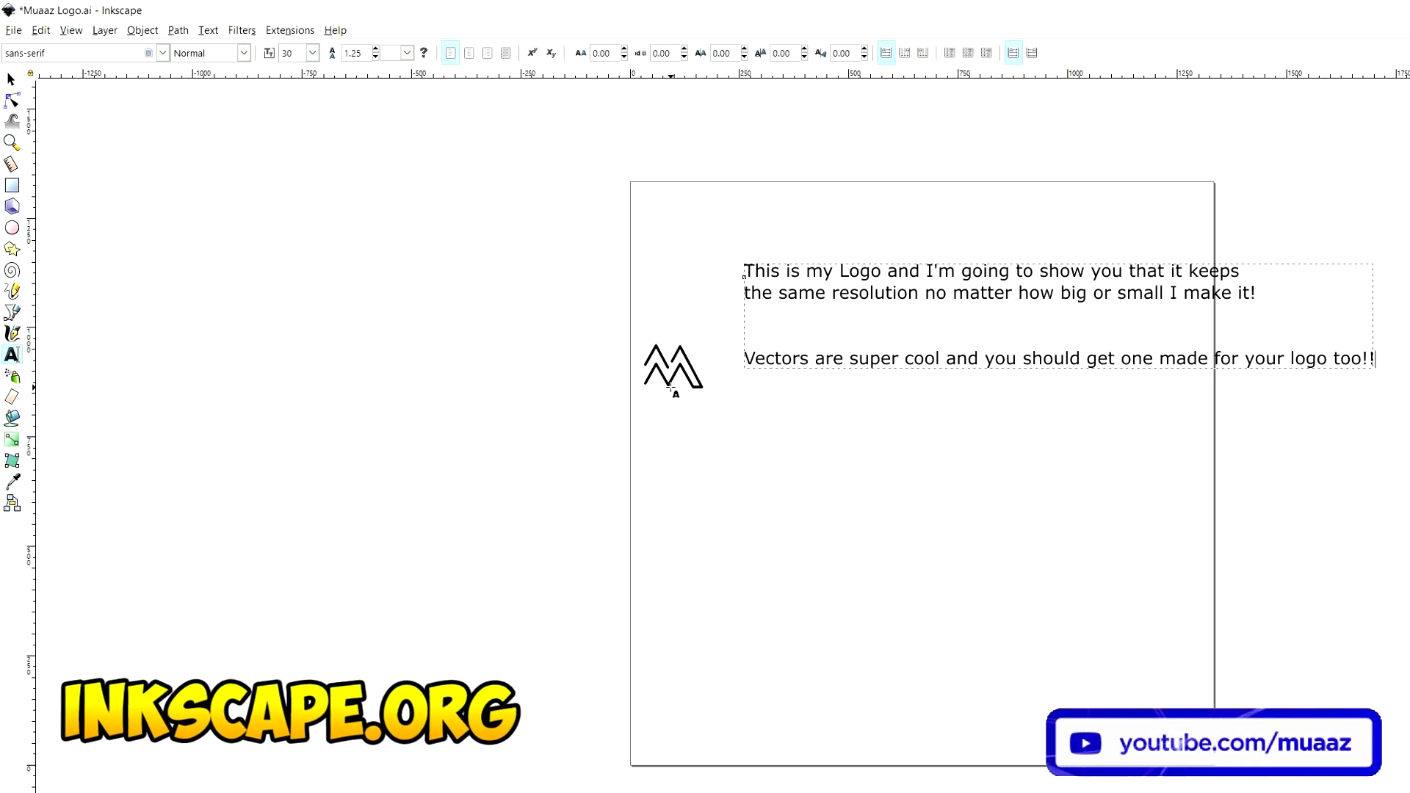
# Move the logo below the text, then scale it up to a mirrored shape about 1179 px wide that extends beyond the page.
pyautogui.click(670, 387)
pyautogui.click(11, 79)
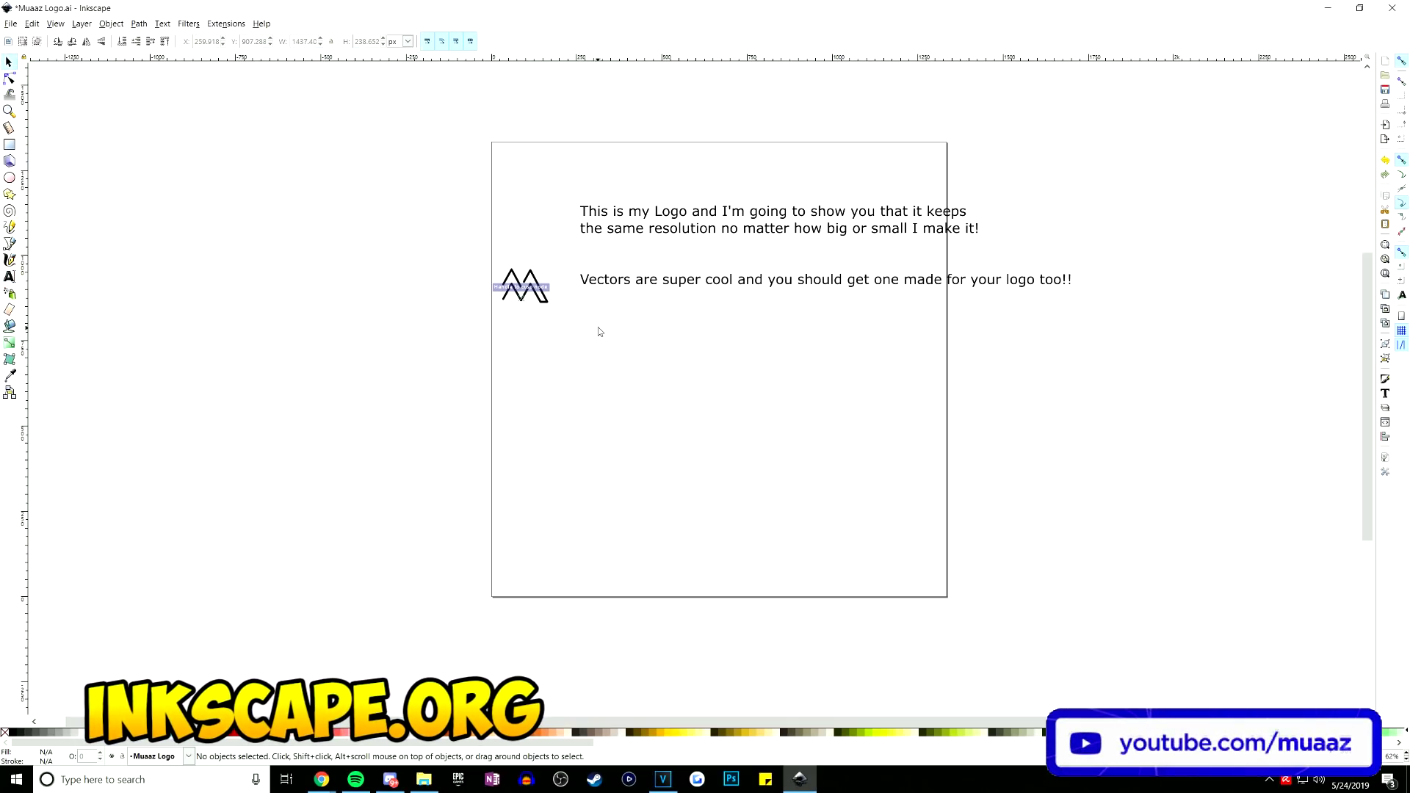
pyautogui.moveTo(700, 386); pyautogui.dragTo(836, 603)
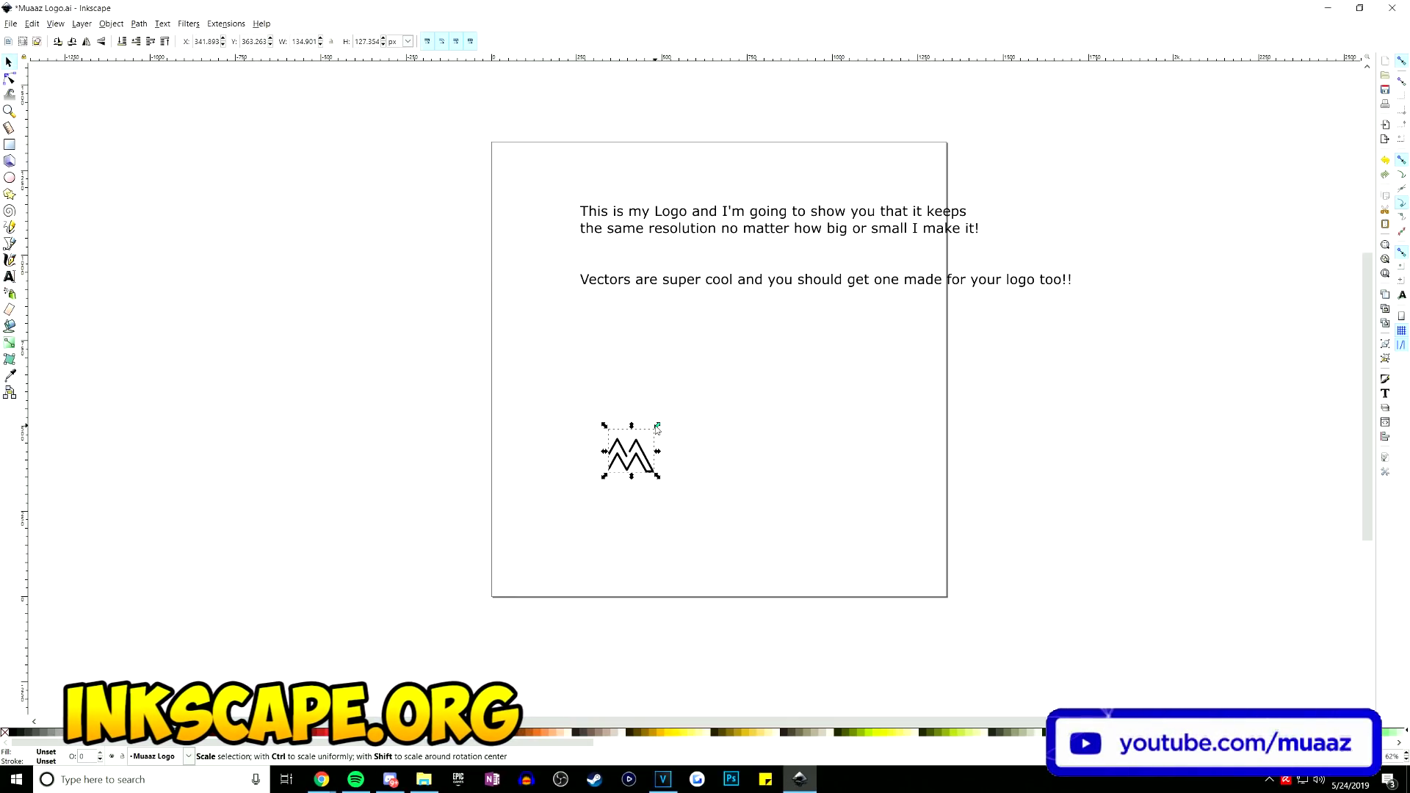
pyautogui.moveTo(657, 428); pyautogui.dragTo(202, 145)
pyautogui.click(830, 476)
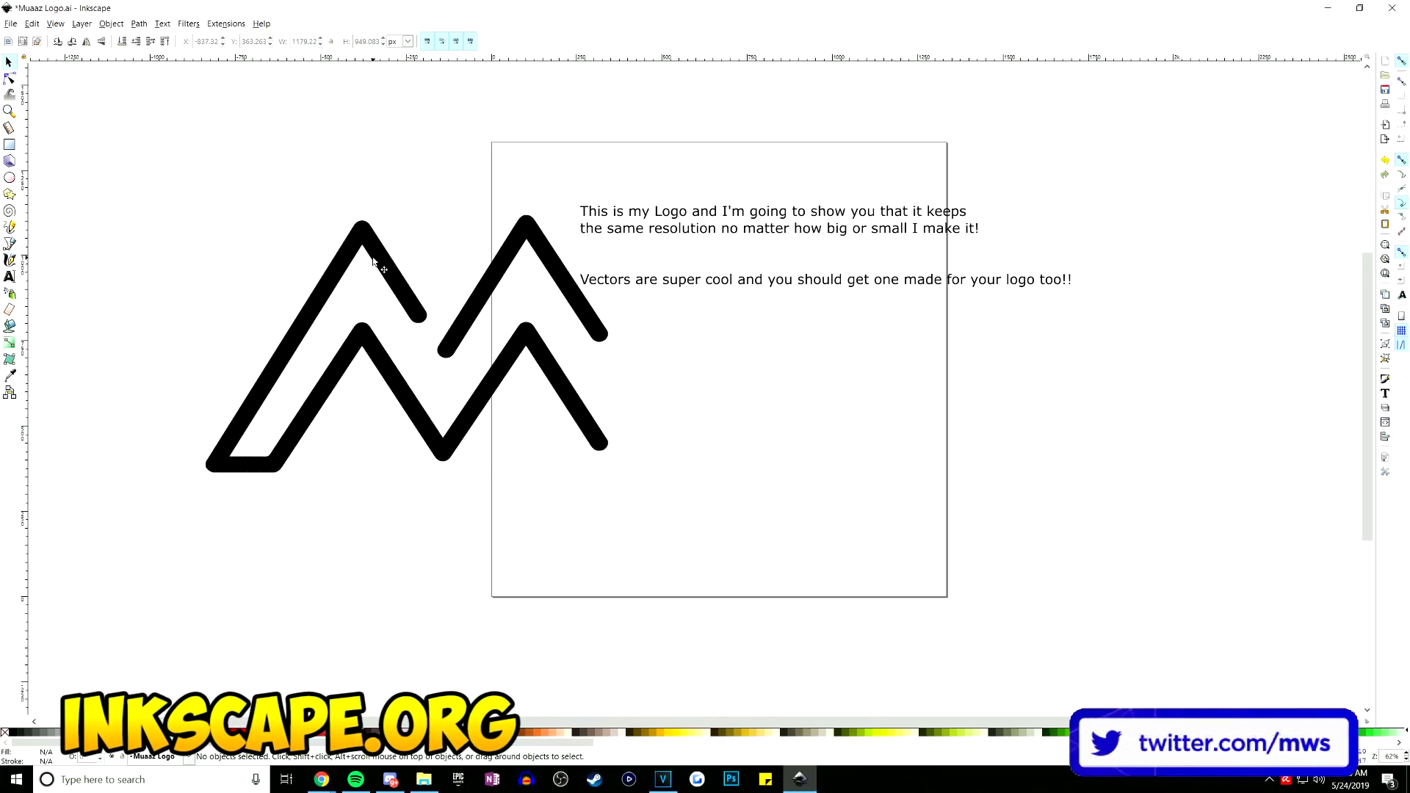
# Move the enlarged logo onto the page and rotate it so that it slants upside down.
pyautogui.moveTo(373, 262); pyautogui.dragTo(708, 371)
pyautogui.moveTo(535, 258); pyautogui.dragTo(421, 395)
pyautogui.click(826, 333)
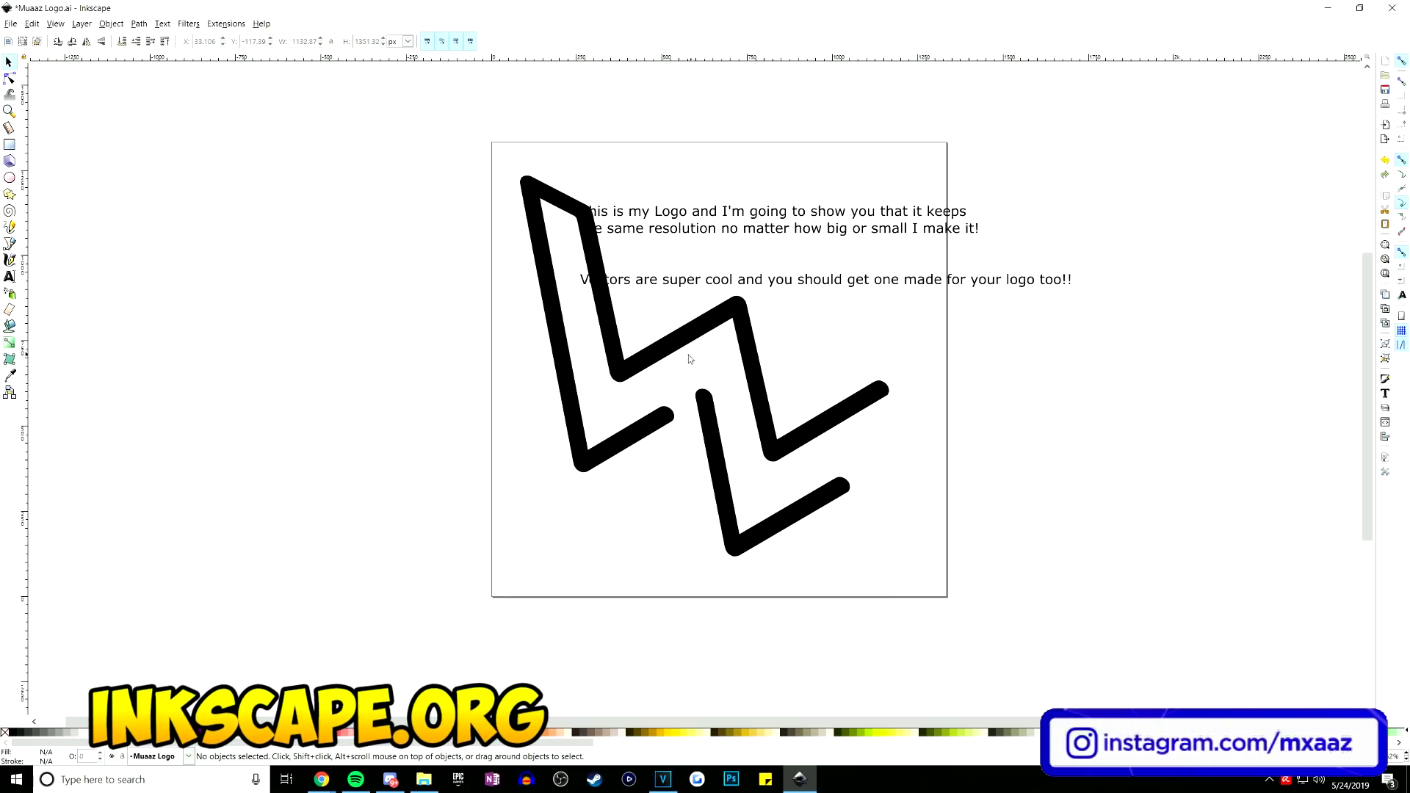
# Shift the rotated logo, scale it down to a small flipped version below the page, and move it back beside the text.
pyautogui.moveTo(719, 324); pyautogui.dragTo(732, 397)
pyautogui.click(732, 398)
pyautogui.moveTo(906, 253); pyautogui.dragTo(565, 673)
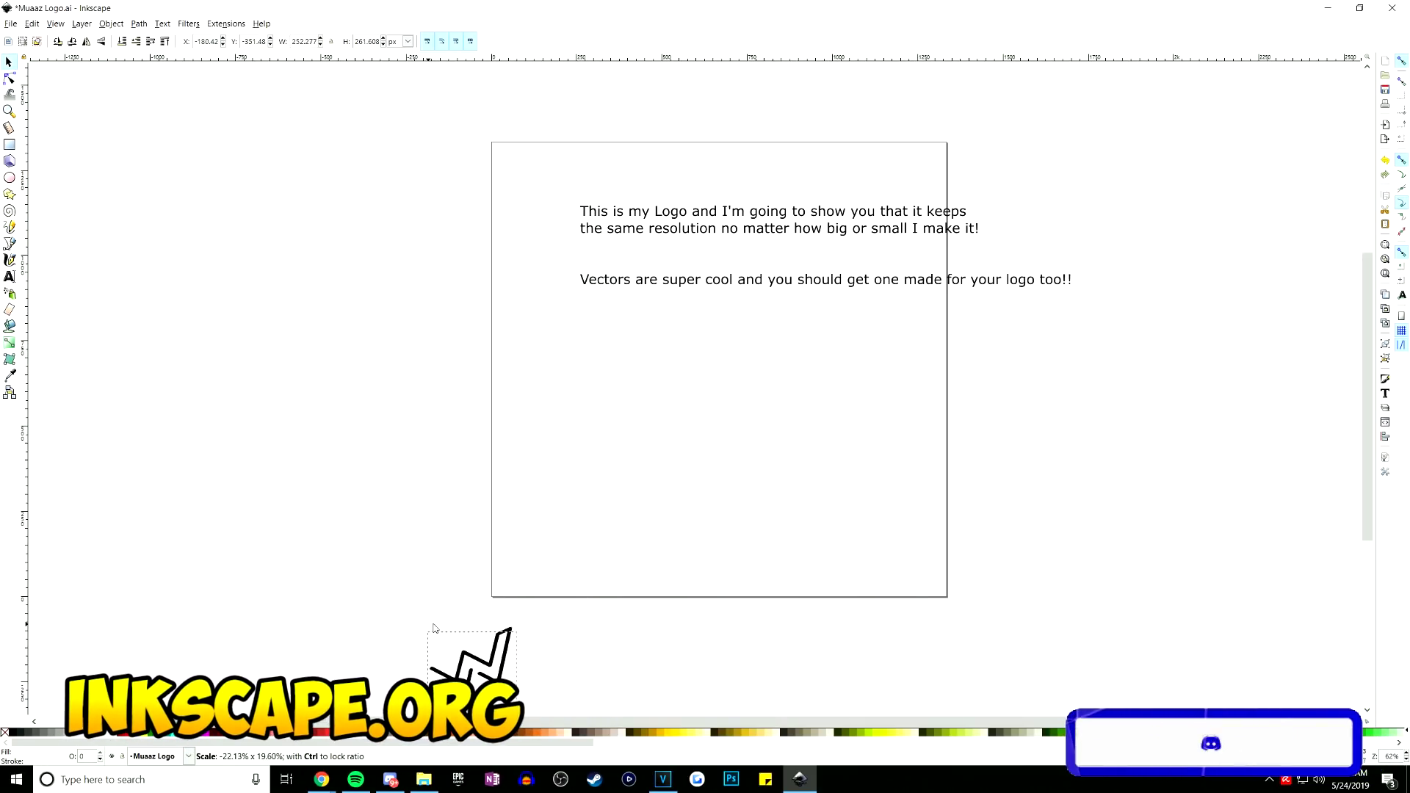
pyautogui.moveTo(459, 678); pyautogui.dragTo(497, 341)
# Enlarge the small logo across the page and reposition it beneath the text.
pyautogui.click(564, 466)
pyautogui.moveTo(532, 454); pyautogui.dragTo(1061, 282)
pyautogui.moveTo(1058, 146); pyautogui.dragTo(1152, 101)
pyautogui.click(1078, 213)
pyautogui.moveTo(1078, 213); pyautogui.dragTo(807, 434)
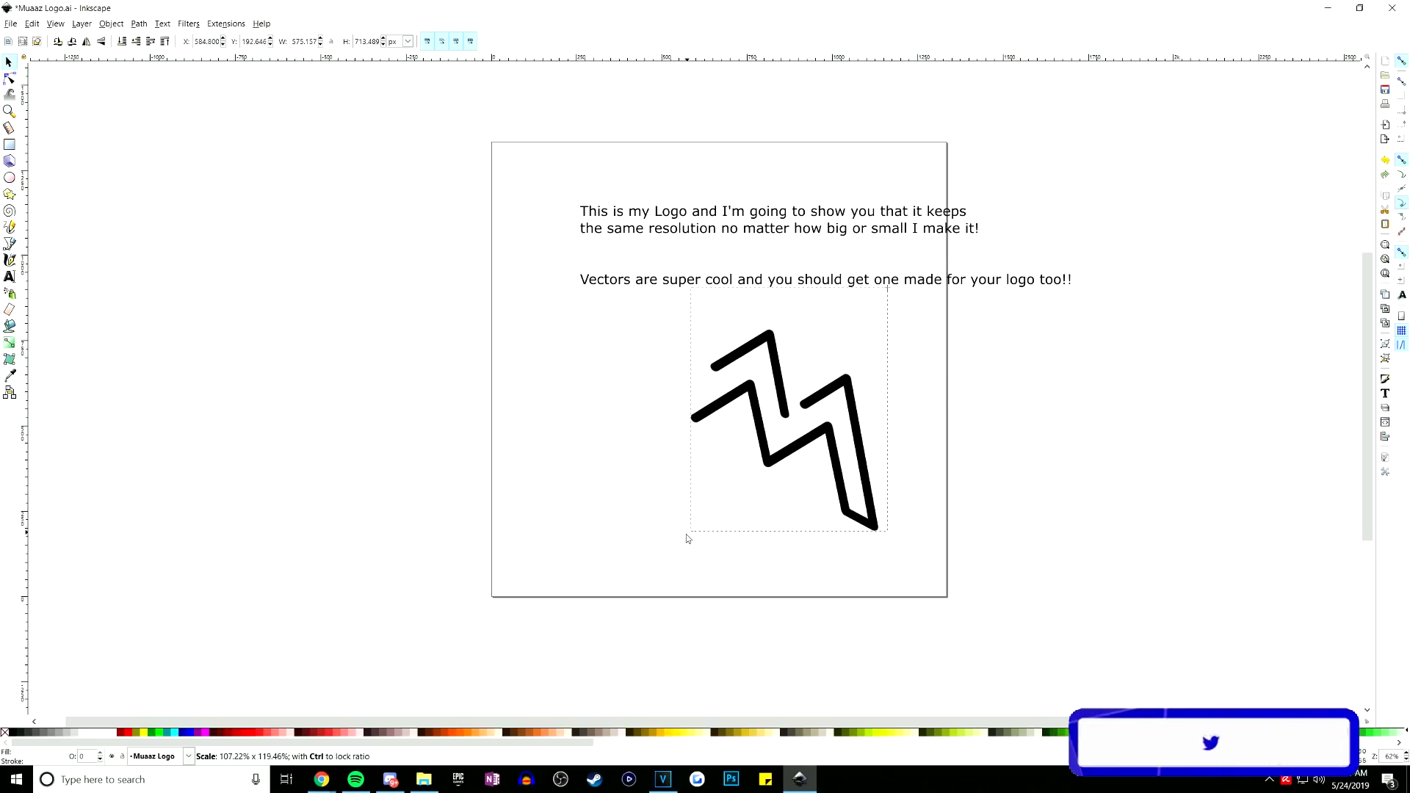